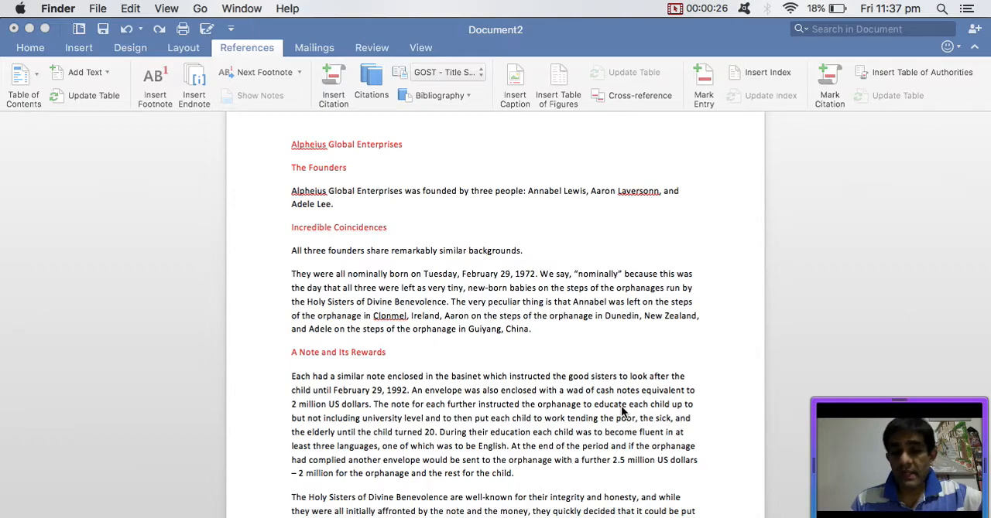
- Apply the Heading 1 style to the title line "Alpheius Global Enterprises"
{"action": "triple_click", "coordinate": [331, 144]}
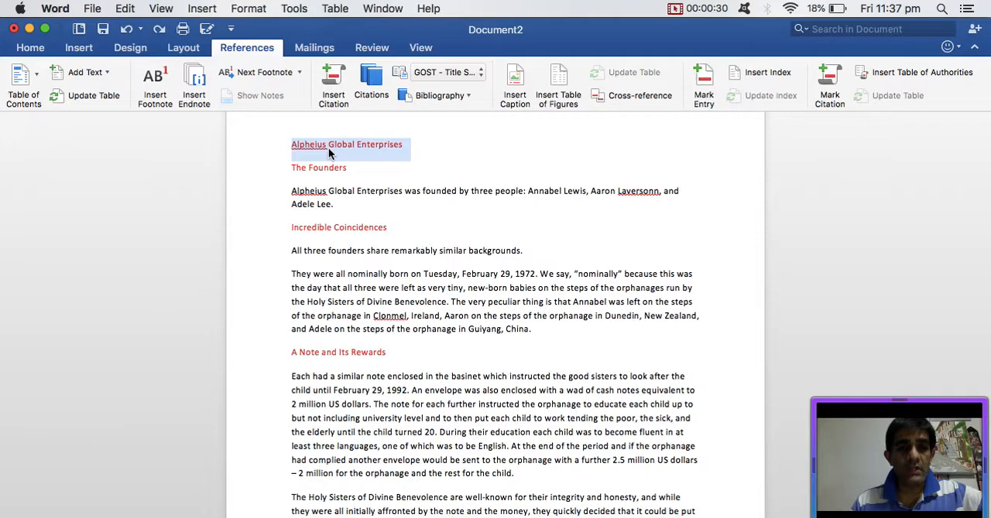
{"action": "left_click", "coordinate": [31, 48]}
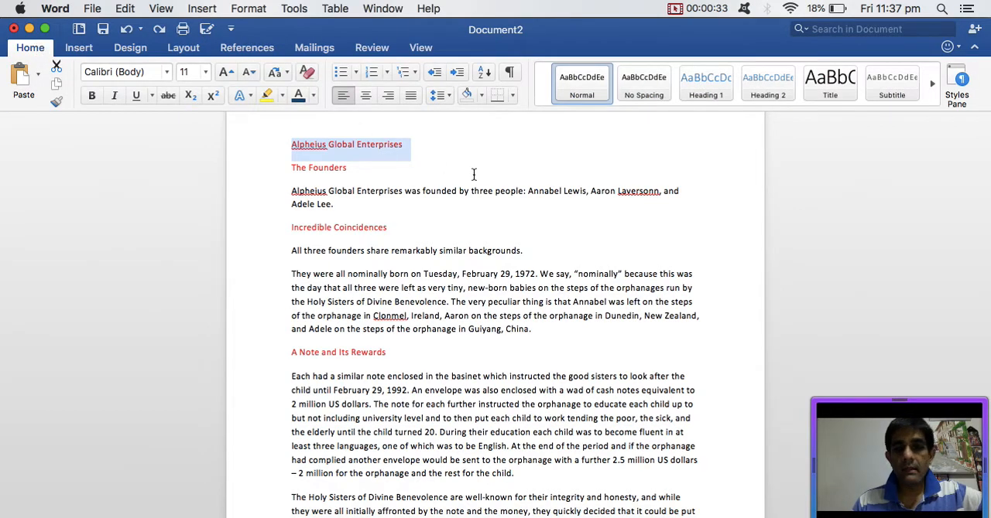
{"action": "left_click", "coordinate": [438, 176]}
{"action": "double_click", "coordinate": [347, 147]}
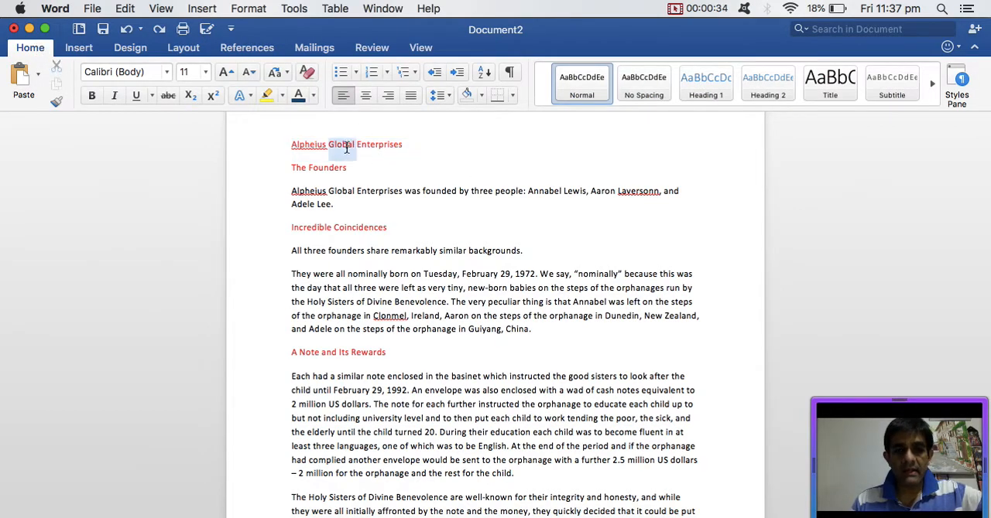
{"action": "triple_click", "coordinate": [346, 147]}
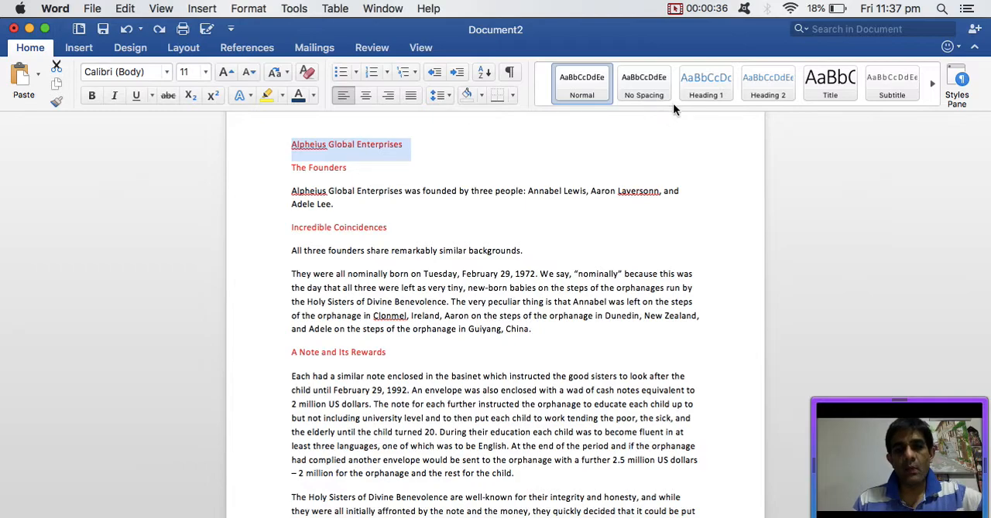
{"action": "left_click", "coordinate": [691, 94]}
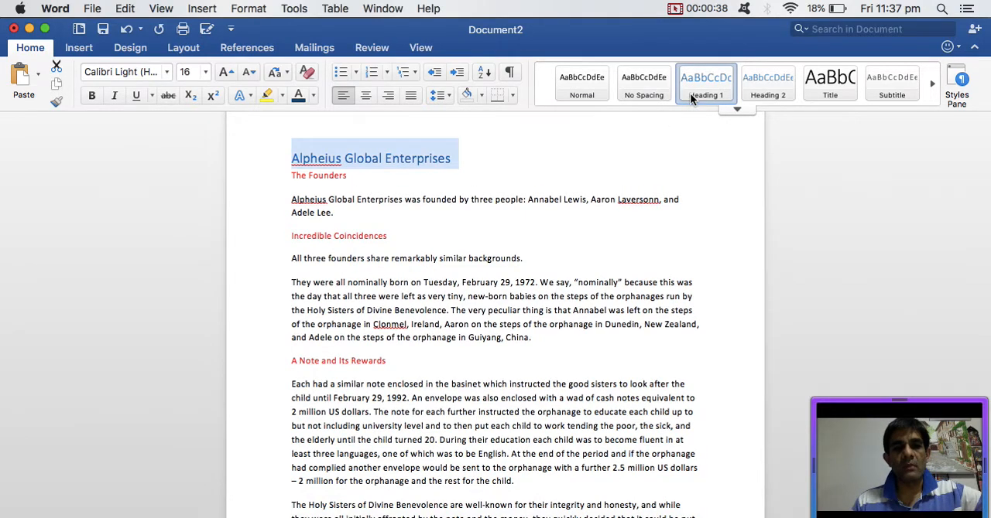
- Apply the Heading 2 style to The Founders, Incredible Coincidences, A Note and Its Rewards, and Life After The Orphanage
{"action": "triple_click", "coordinate": [327, 177]}
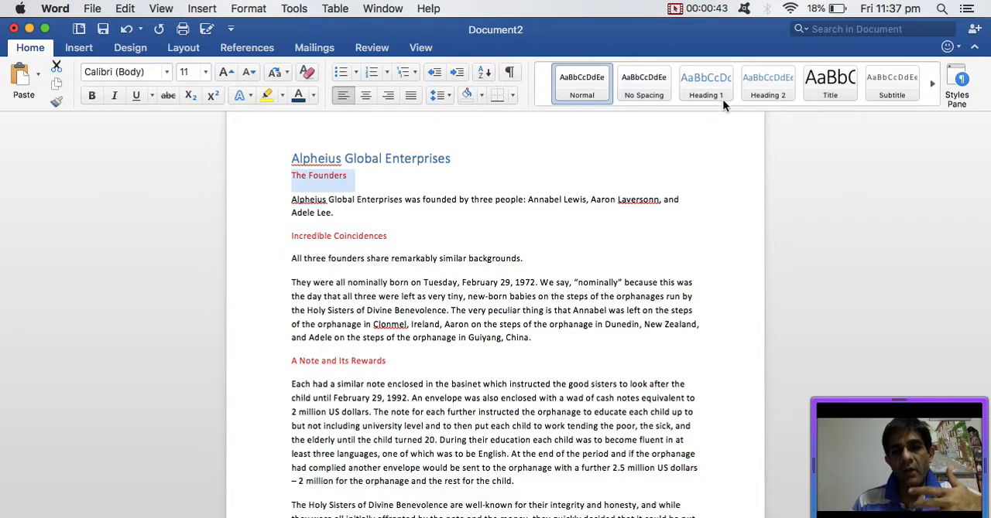
{"action": "left_click", "coordinate": [754, 82]}
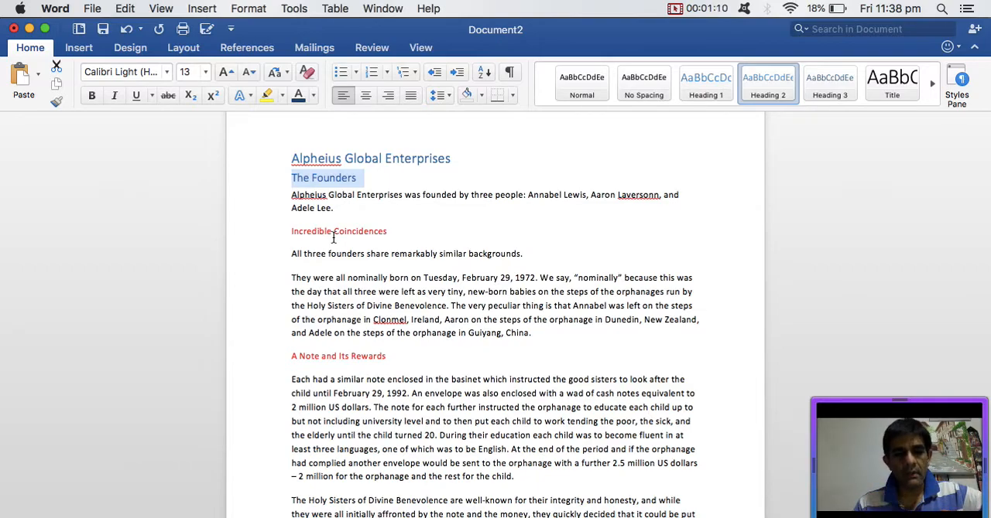
{"action": "triple_click", "coordinate": [333, 232]}
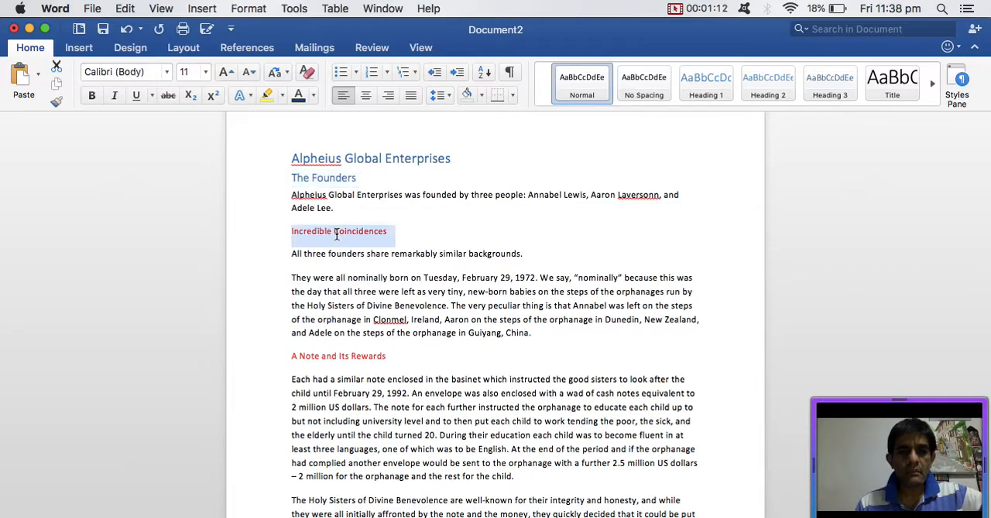
{"action": "left_click", "coordinate": [763, 95]}
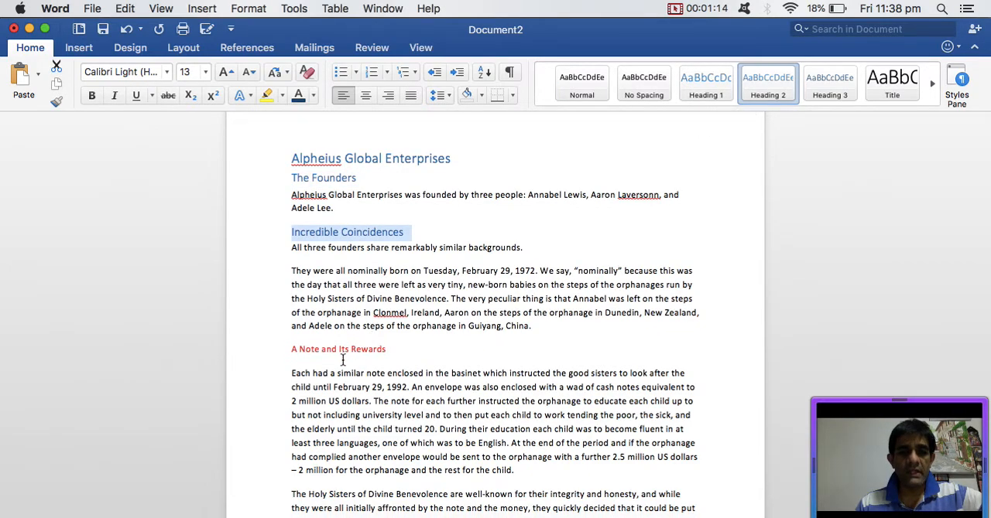
{"action": "triple_click", "coordinate": [349, 352]}
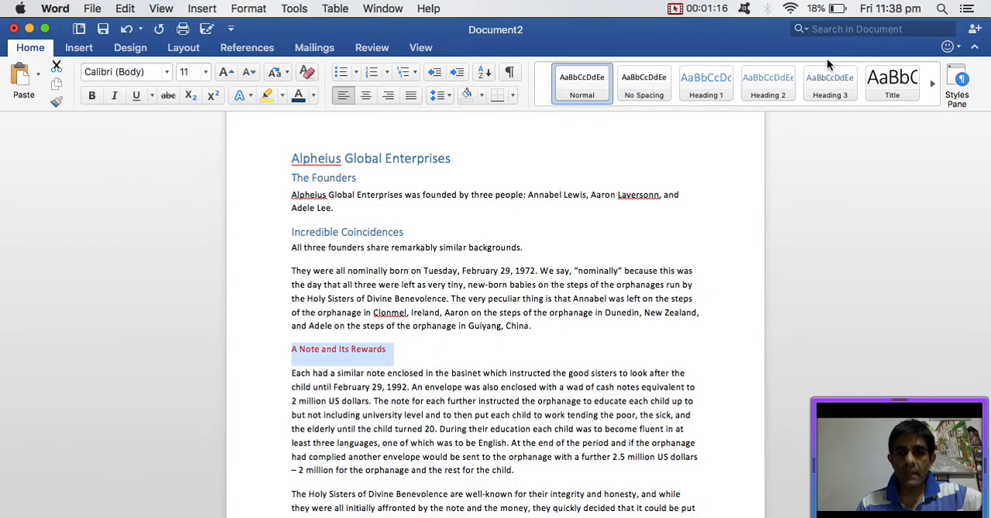
{"action": "left_click", "coordinate": [767, 84]}
{"action": "scroll", "coordinate": [489, 328], "scroll_direction": "down", "scroll_amount": 5}
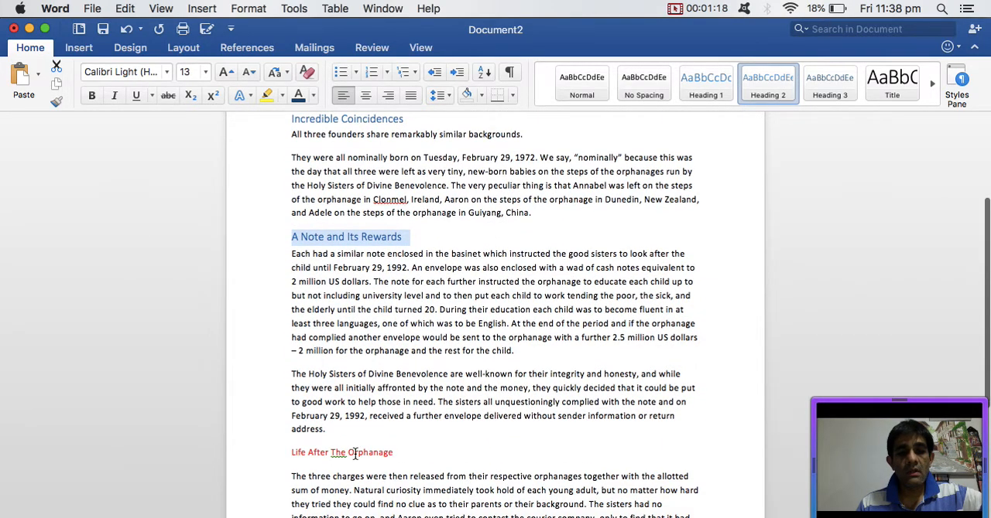
{"action": "triple_click", "coordinate": [355, 454]}
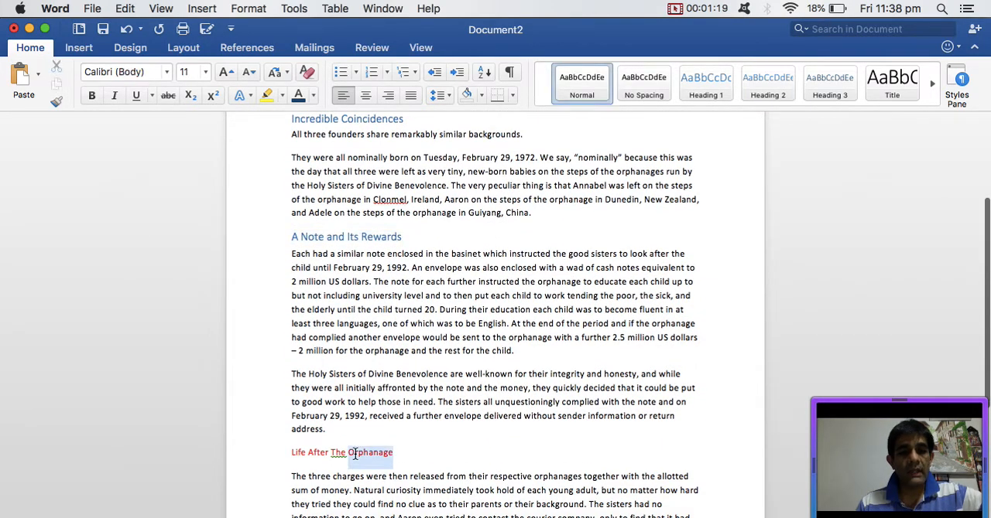
{"action": "left_click", "coordinate": [767, 83]}
- Modify the Heading 2 style to use the darkest green theme colour for its font
{"action": "scroll", "coordinate": [526, 334], "scroll_direction": "up", "scroll_amount": 2}
{"action": "scroll", "coordinate": [526, 333], "scroll_direction": "up", "scroll_amount": 3}
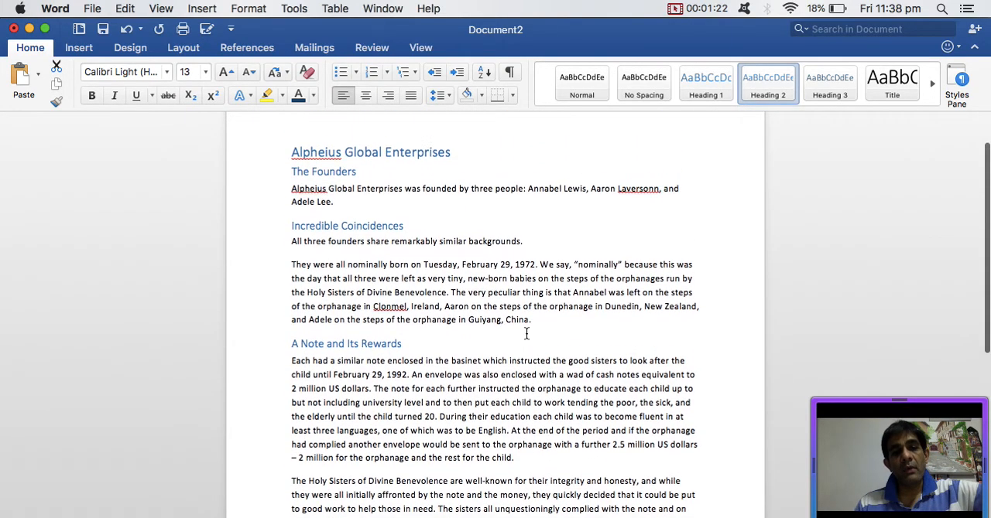
{"action": "right_click", "coordinate": [778, 90]}
{"action": "left_click", "coordinate": [801, 116]}
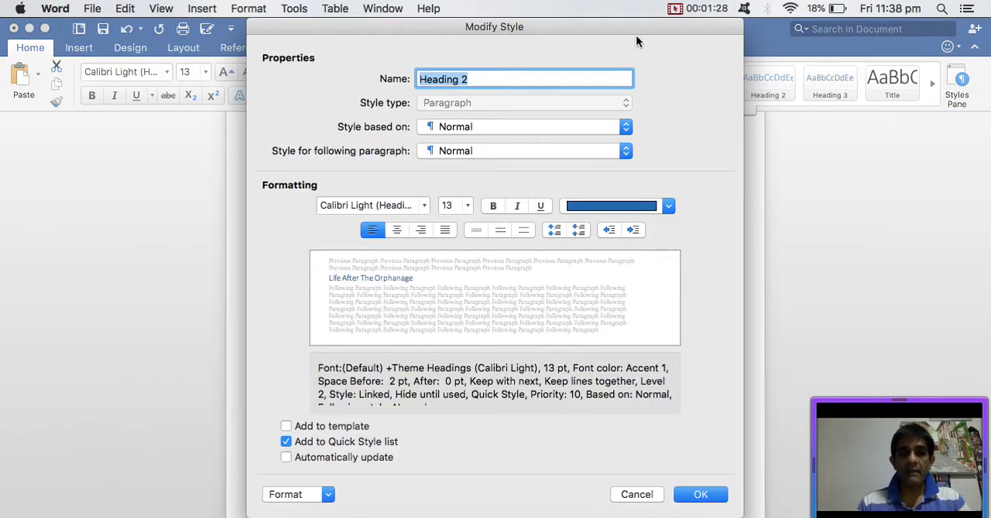
{"action": "left_click_drag", "start_coordinate": [616, 26], "coordinate": [616, 76]}
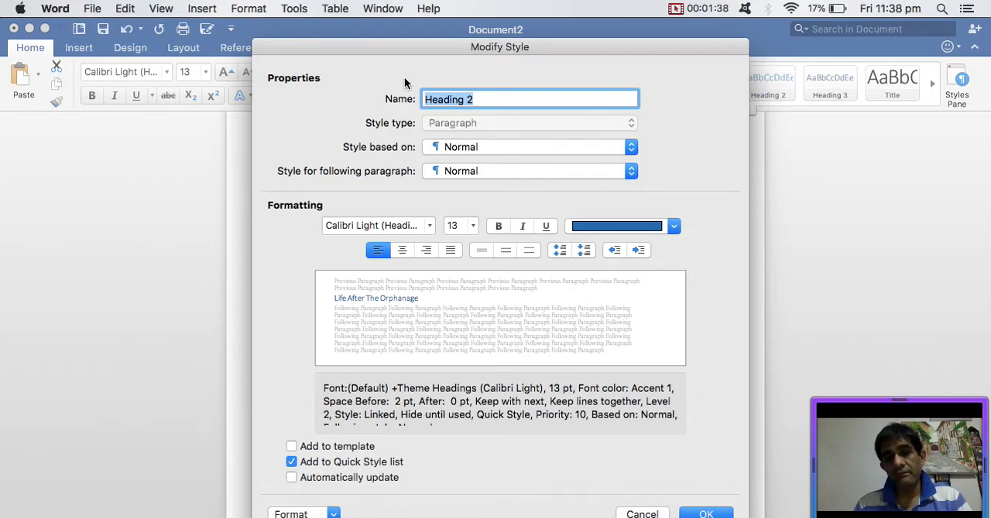
{"action": "mouse_move", "coordinate": [438, 52]}
{"action": "left_mouse_down"}
{"action": "mouse_move", "coordinate": [447, 43]}
{"action": "mouse_move", "coordinate": [326, 40]}
{"action": "mouse_move", "coordinate": [438, 39]}
{"action": "left_mouse_up"}
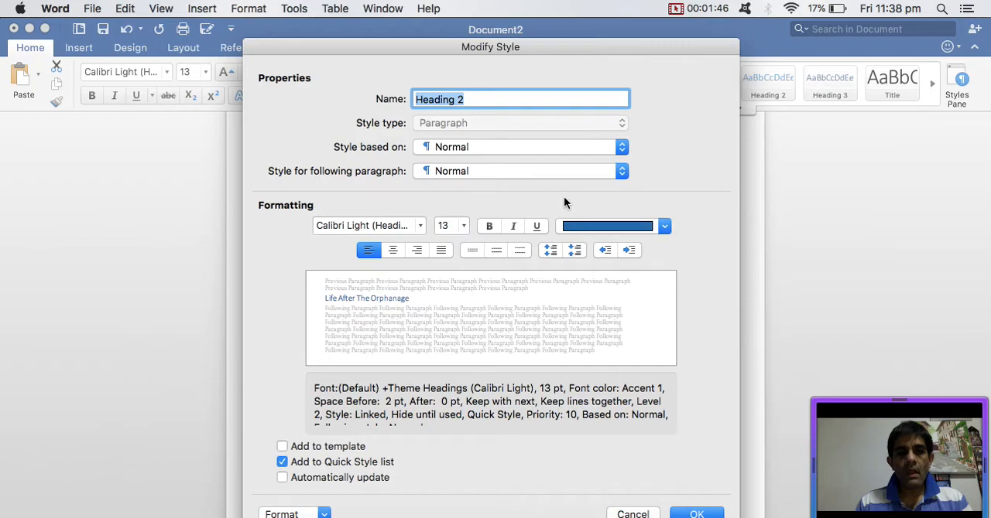
{"action": "left_click", "coordinate": [606, 229]}
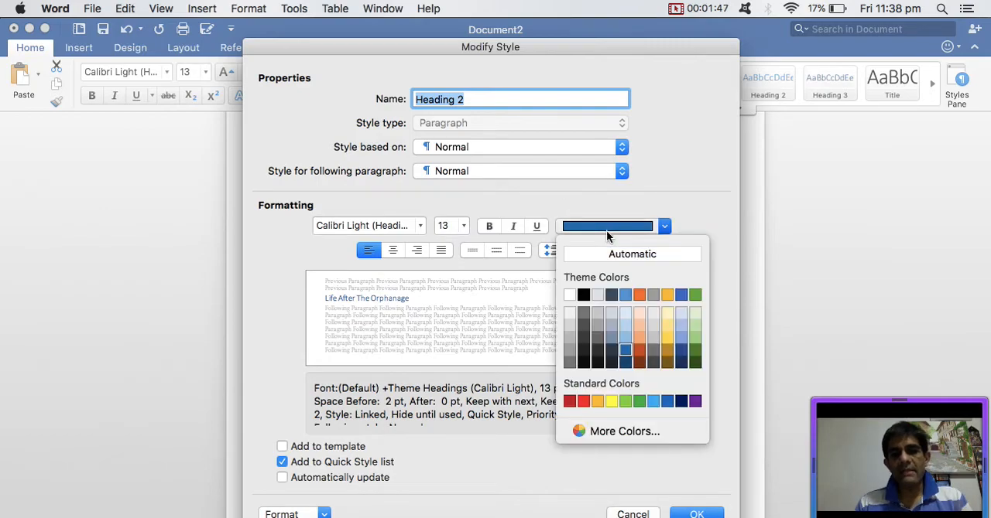
{"action": "left_click", "coordinate": [694, 362]}
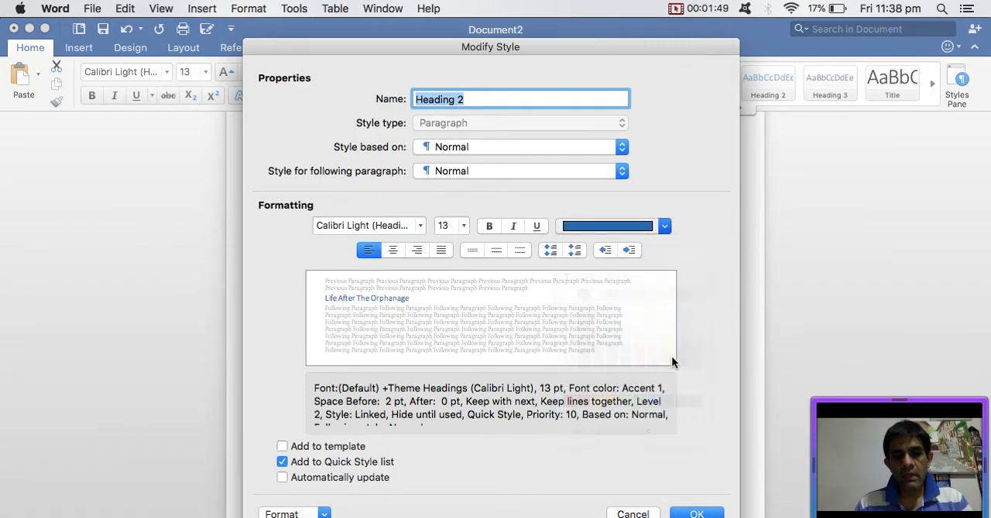
- Set the Heading 2 style to 1.5 line spacing and 12 pt font size, with automatic updating turned on
{"action": "left_click", "coordinate": [498, 250]}
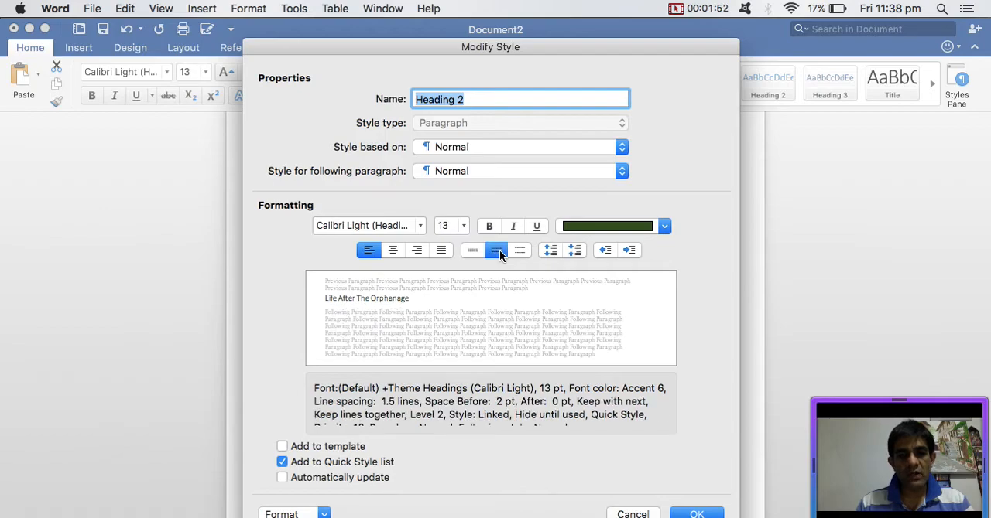
{"action": "left_click", "coordinate": [465, 227]}
{"action": "left_click", "coordinate": [456, 378]}
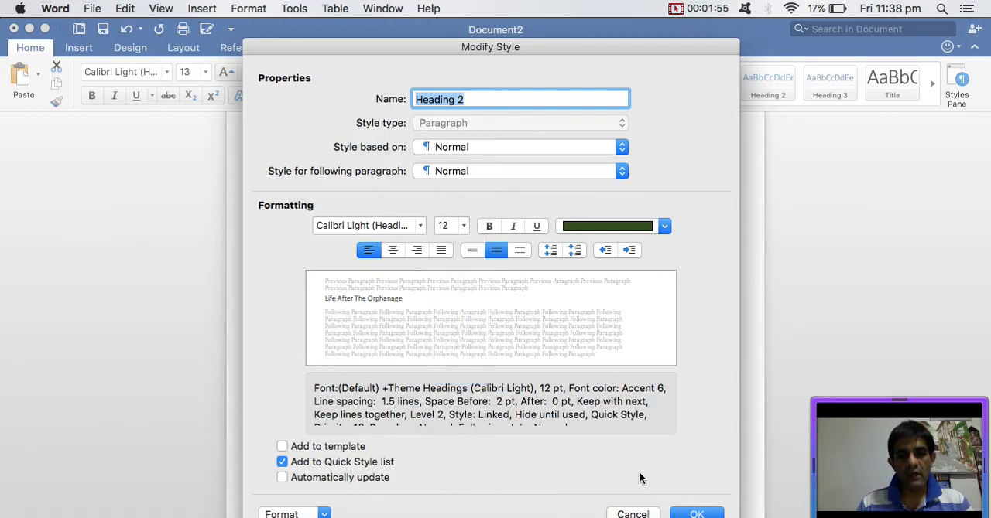
{"action": "left_click", "coordinate": [281, 477]}
{"action": "left_click", "coordinate": [697, 514]}
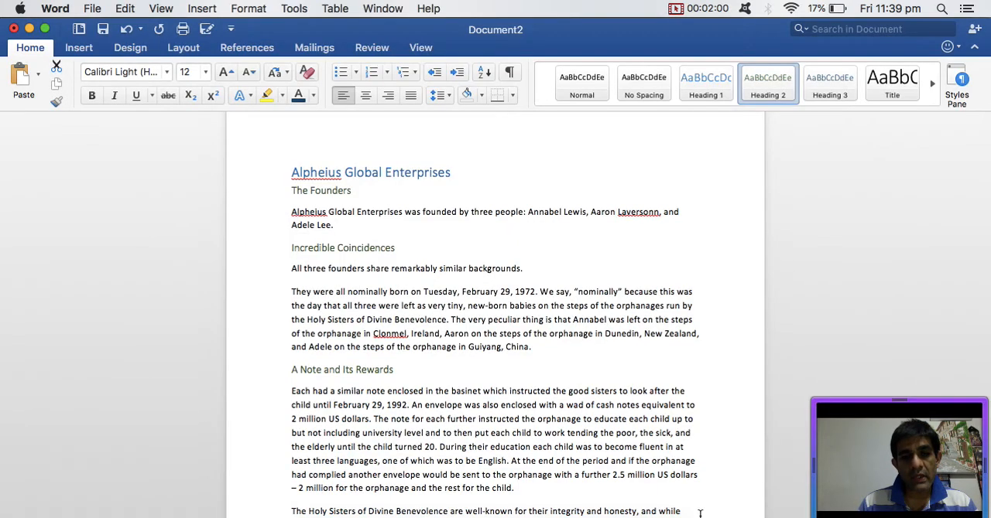
- Add two empty lines above the title Alpheius Global Enterprises and place the cursor on the first one
{"action": "scroll", "coordinate": [517, 357], "scroll_direction": "down", "scroll_amount": 10}
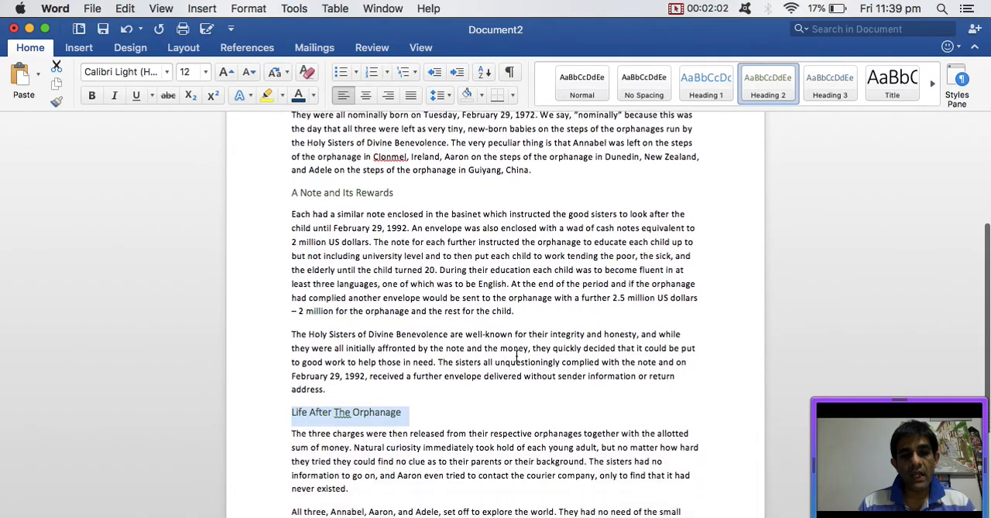
{"action": "left_click", "coordinate": [488, 364]}
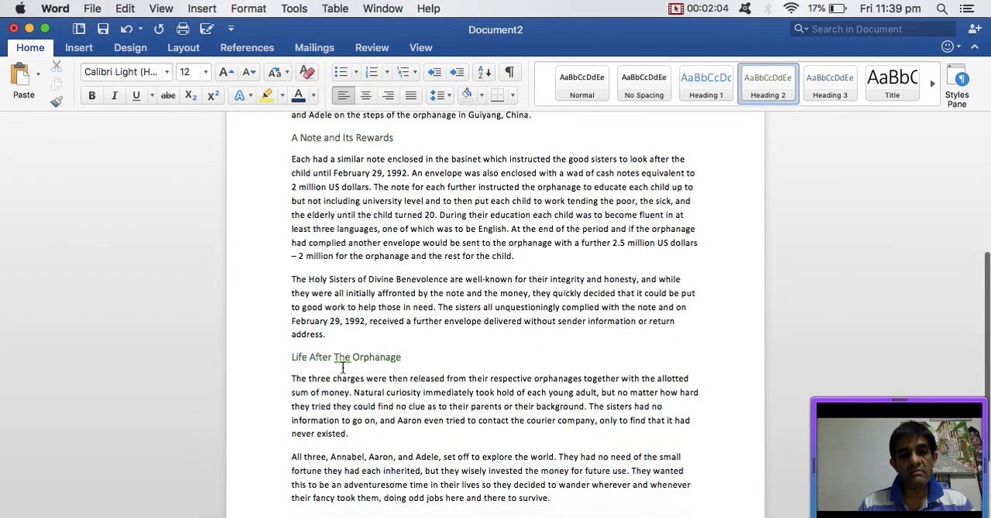
{"action": "scroll", "coordinate": [341, 364], "scroll_direction": "down", "scroll_amount": 3}
{"action": "scroll", "coordinate": [343, 365], "scroll_direction": "up", "scroll_amount": 15}
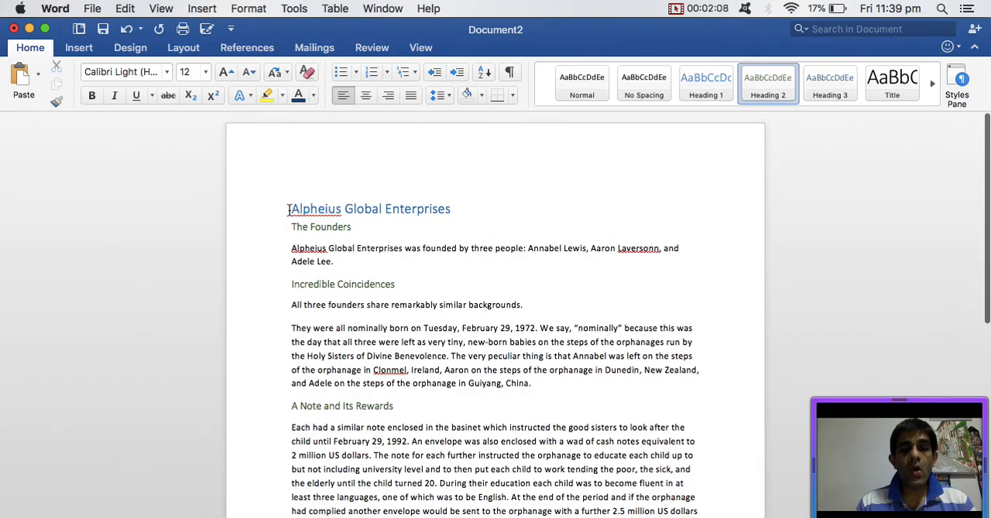
{"action": "left_click", "coordinate": [288, 209]}
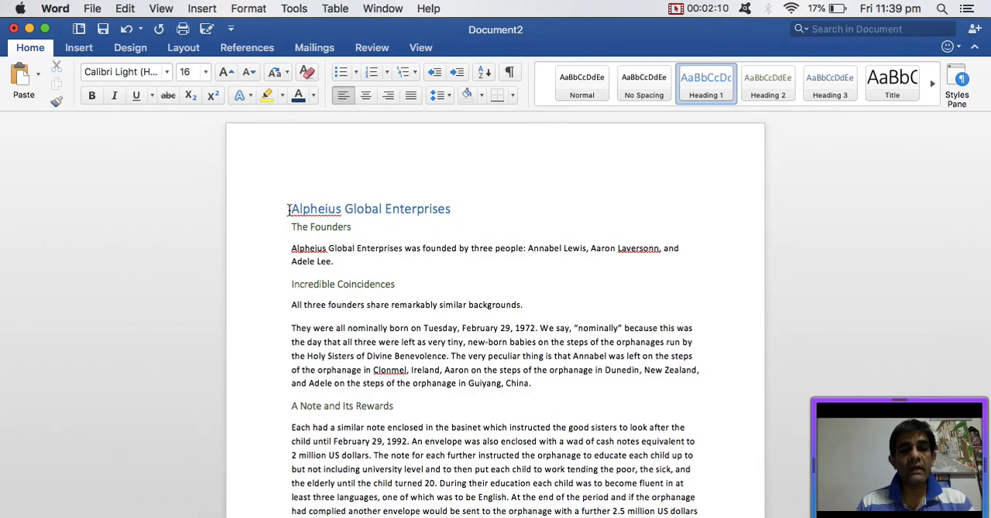
{"action": "key", "text": "Return"}
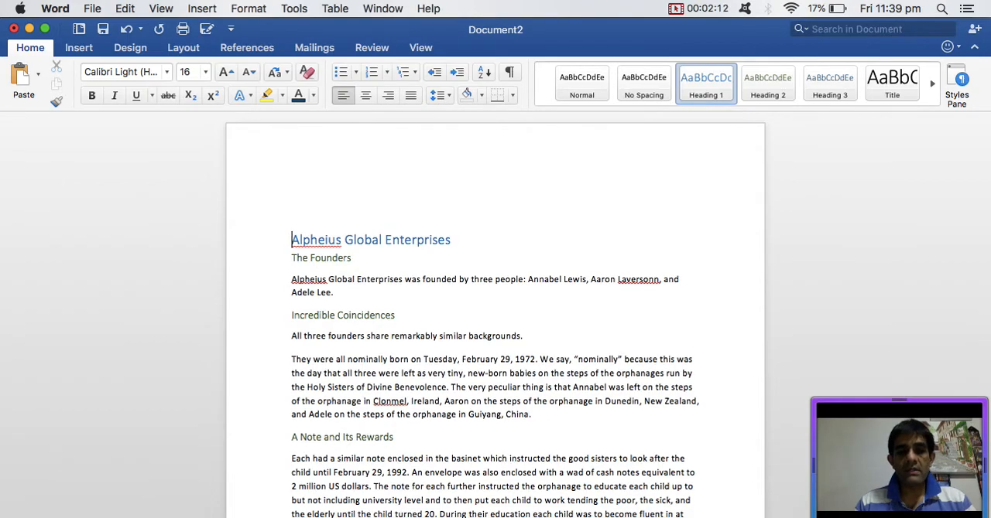
{"action": "key", "text": "Return"}
{"action": "key", "text": "Up"}
{"action": "key", "text": "Up"}
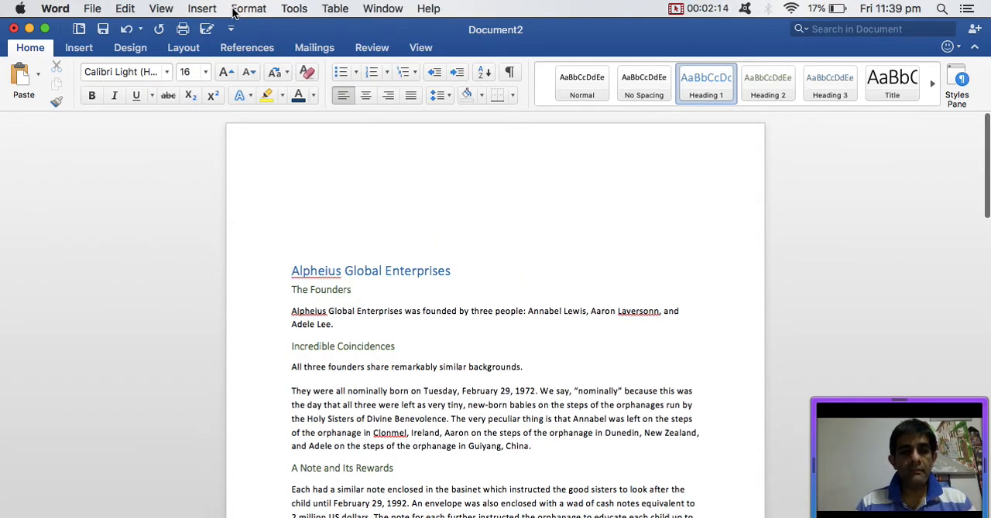
- Insert an automatic table of contents in the Classic design on the empty line above the title
{"action": "left_click", "coordinate": [246, 50]}
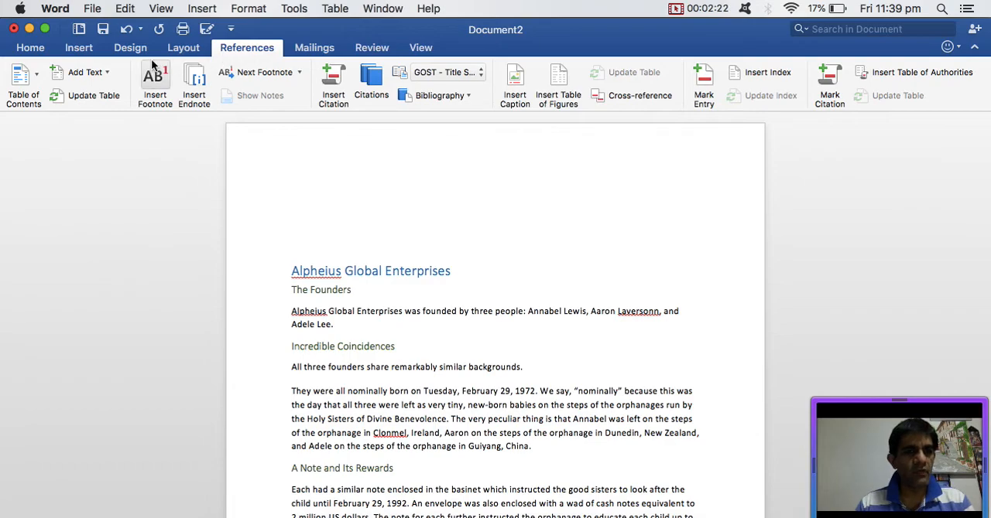
{"action": "left_click", "coordinate": [35, 76]}
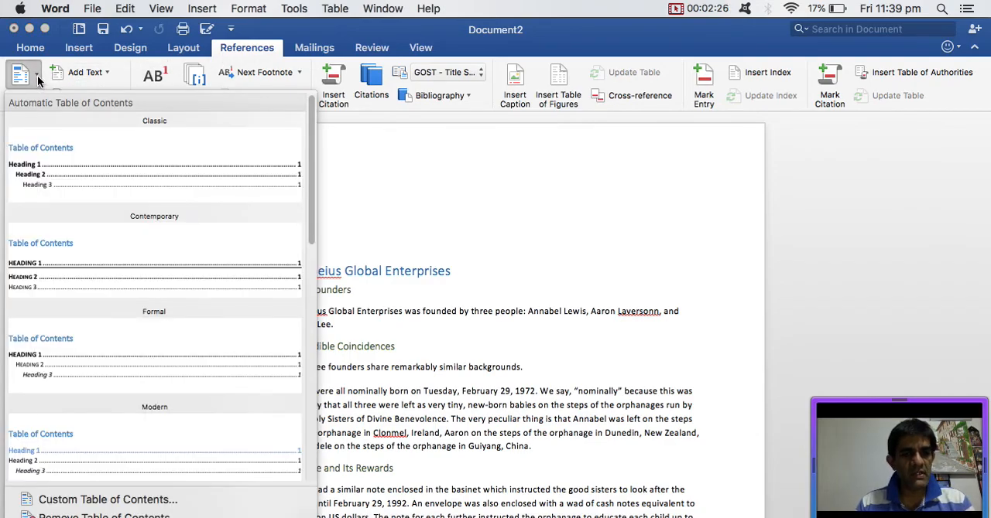
{"action": "left_click", "coordinate": [34, 83]}
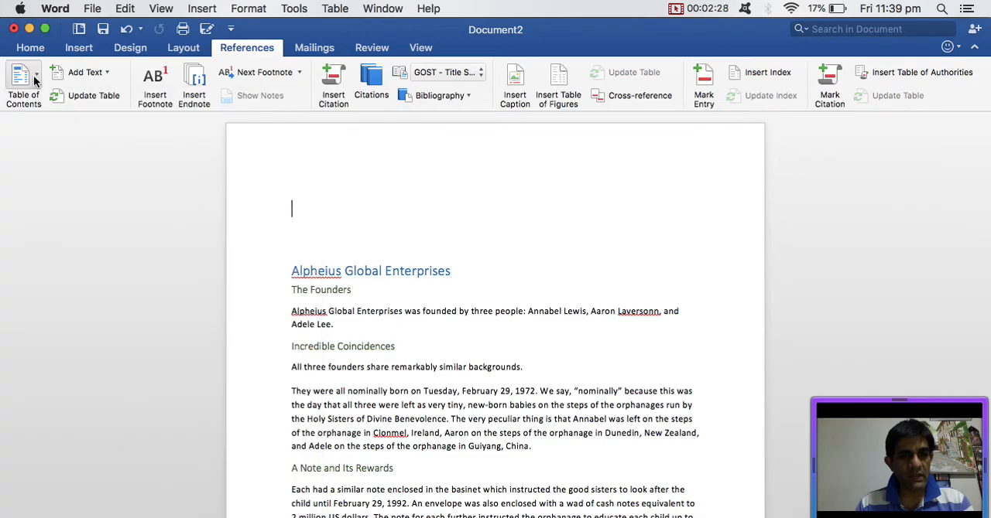
{"action": "left_click", "coordinate": [36, 75]}
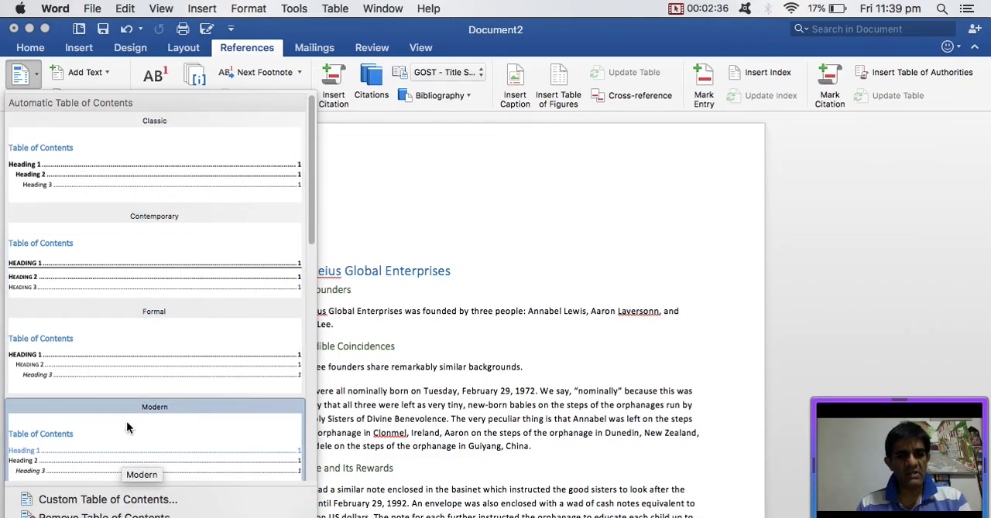
{"action": "left_click", "coordinate": [56, 181]}
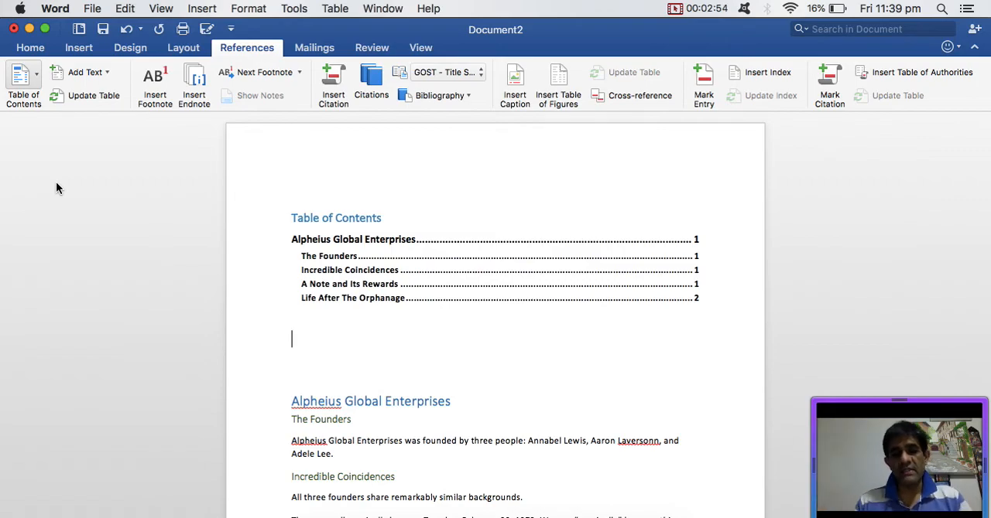
- Insert a page break on the empty line between the table of contents and the title Alpheius Global Enterprises
{"action": "left_click", "coordinate": [32, 50]}
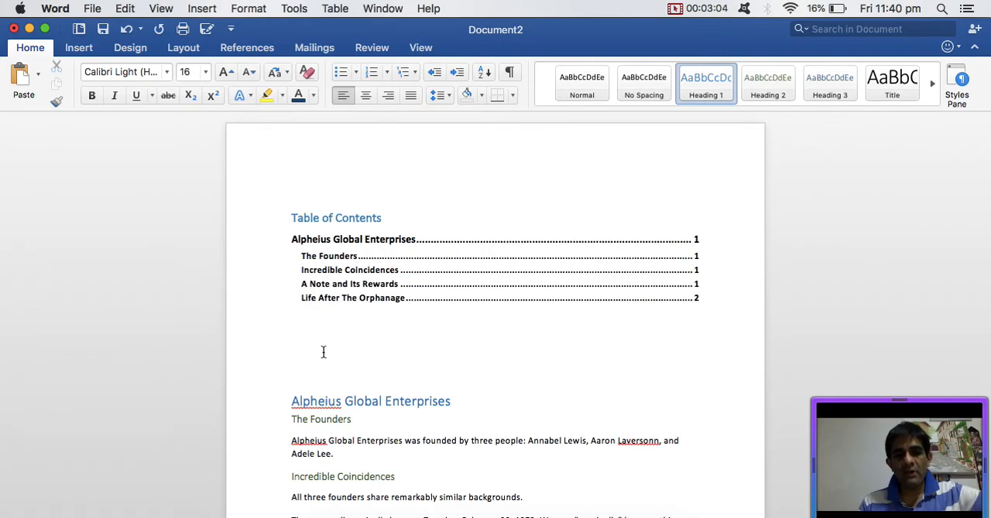
{"action": "left_click", "coordinate": [79, 49]}
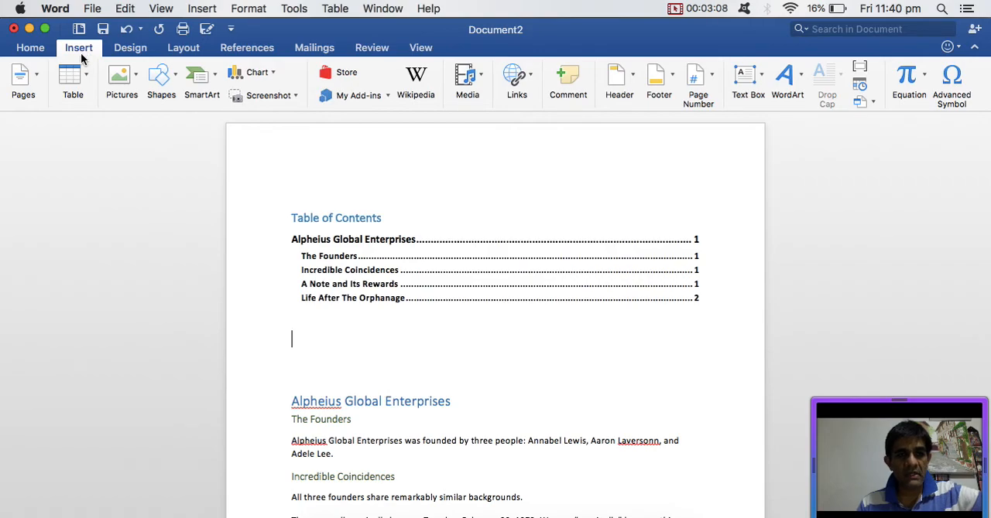
{"action": "left_click", "coordinate": [25, 77]}
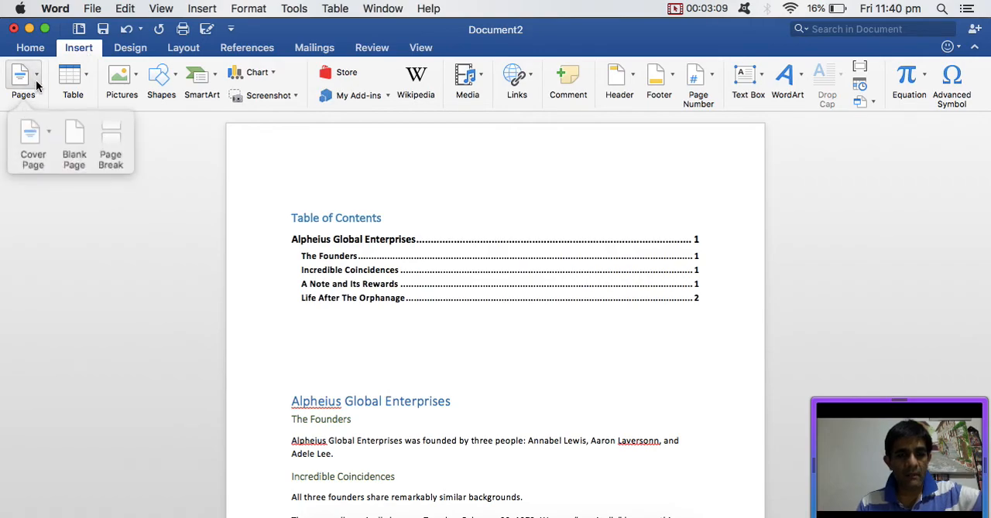
{"action": "left_click", "coordinate": [92, 135]}
- Remove the leftover empty line above the title Alpheius Global Enterprises on the new page
{"action": "scroll", "coordinate": [349, 256], "scroll_direction": "down", "scroll_amount": 2}
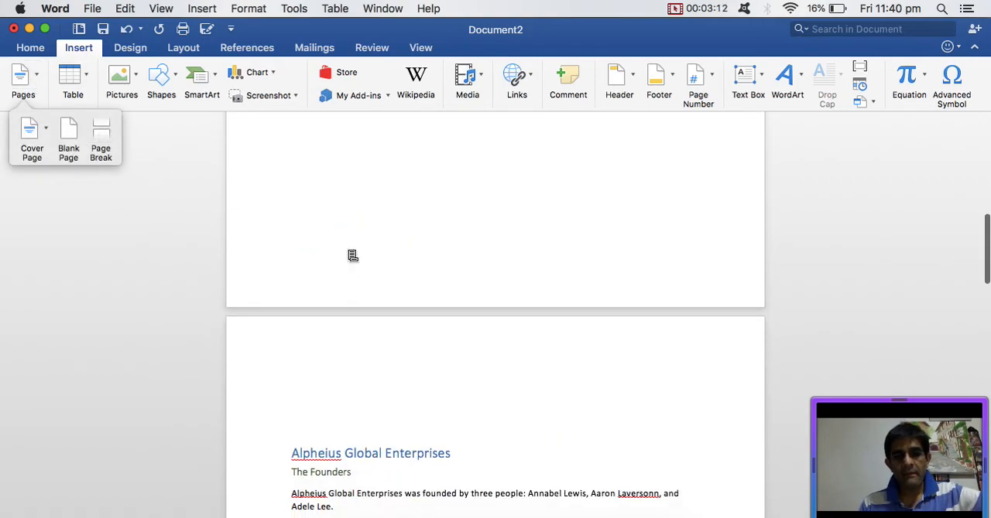
{"action": "left_click", "coordinate": [302, 422]}
{"action": "key", "text": "BackSpace"}
{"action": "key", "text": "BackSpace"}
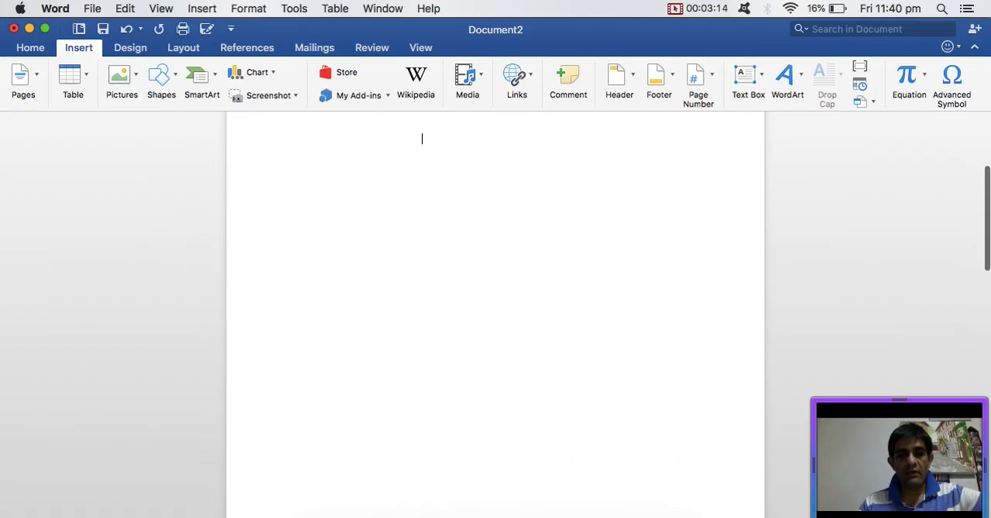
{"action": "scroll", "coordinate": [495, 310], "scroll_direction": "down", "scroll_amount": 5}
{"action": "scroll", "coordinate": [423, 302], "scroll_direction": "up", "scroll_amount": 5}
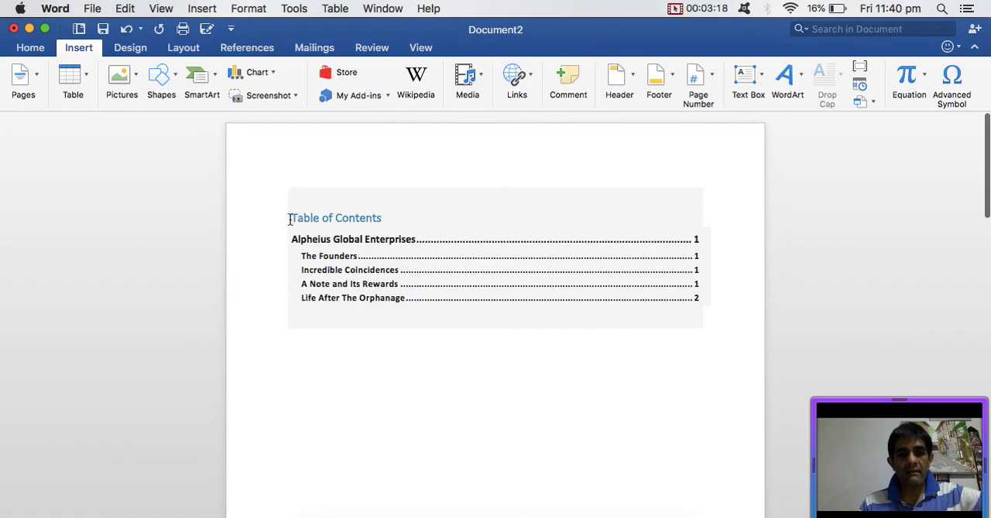
- Insert the built-in Banded cover page before the table of contents and set its document title to MY DOCUMENT
{"action": "left_click", "coordinate": [291, 219]}
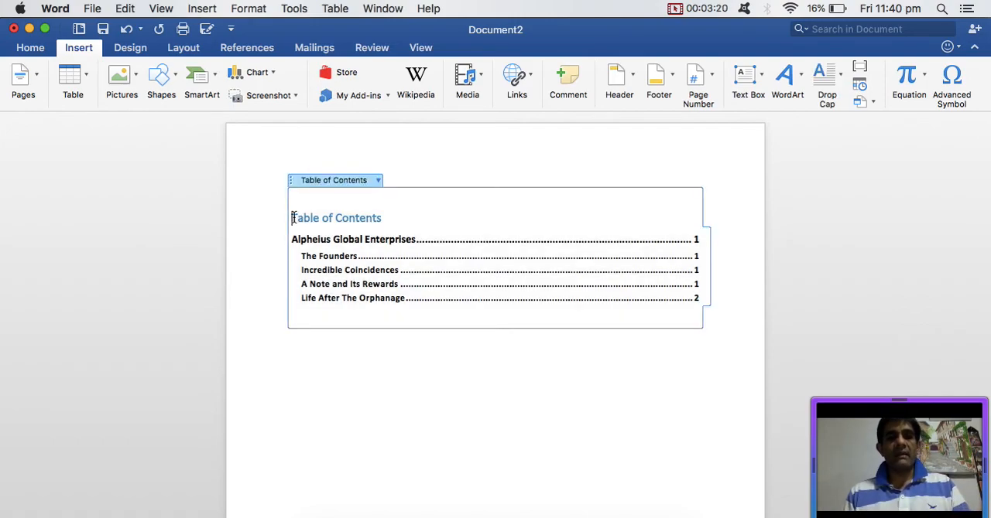
{"action": "left_click", "coordinate": [31, 77]}
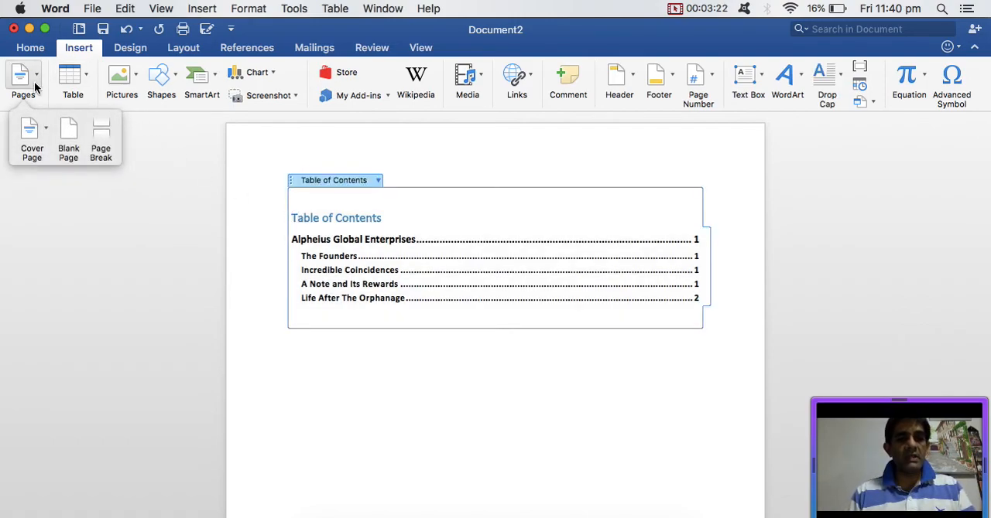
{"action": "left_click", "coordinate": [33, 131]}
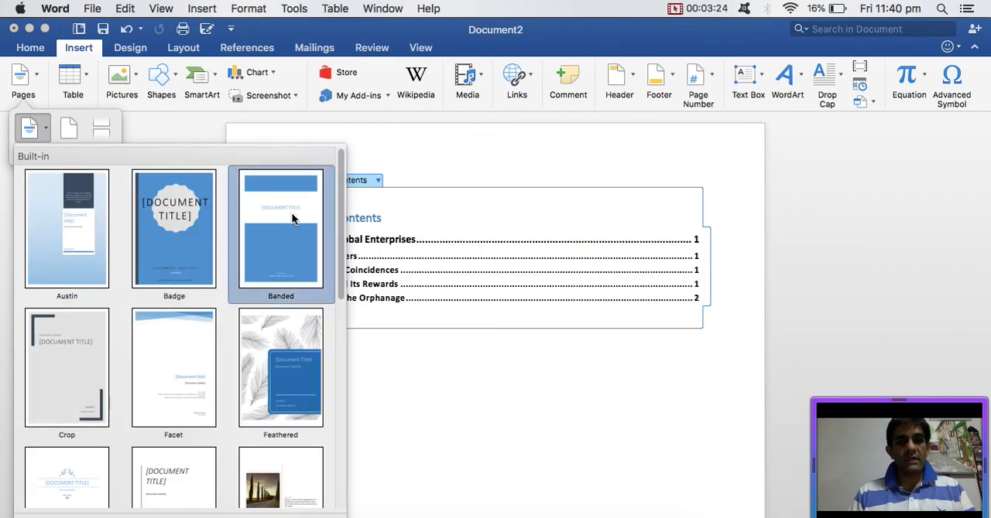
{"action": "left_click", "coordinate": [293, 219]}
{"action": "left_click", "coordinate": [512, 366]}
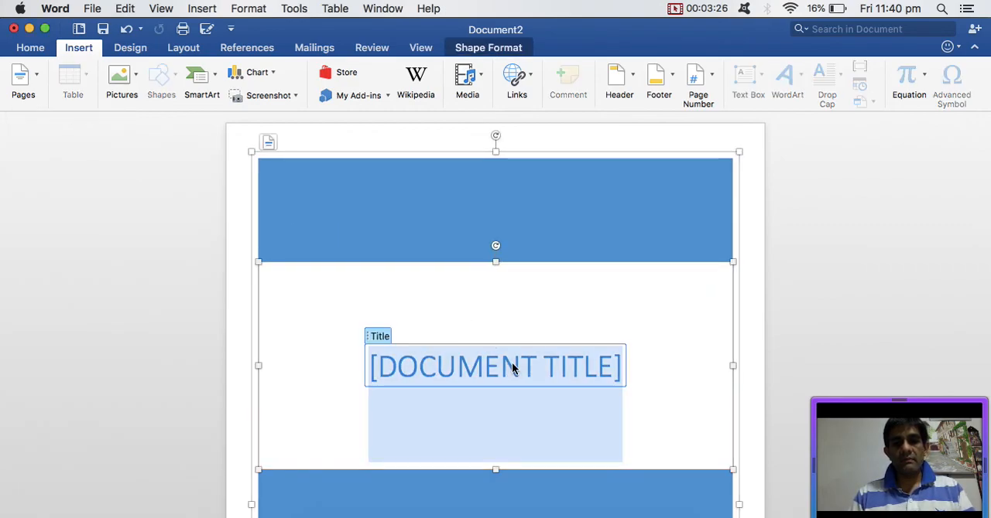
{"action": "type", "text": "MY "}
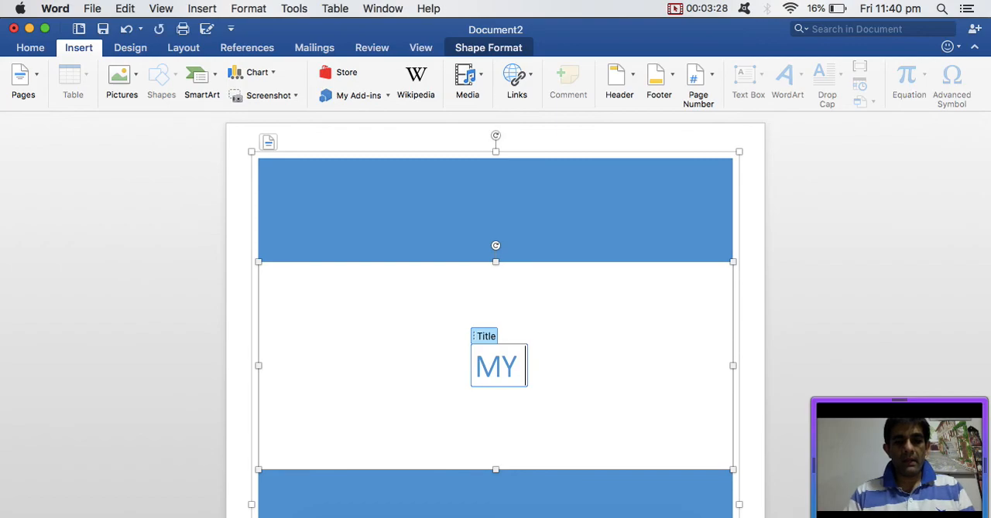
{"action": "type", "text": "DOCUMENT"}
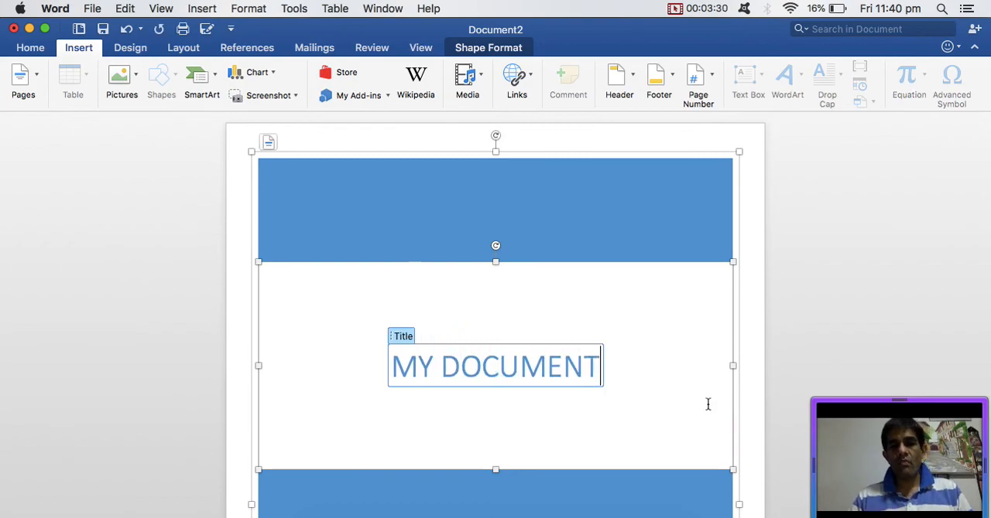
{"action": "scroll", "coordinate": [717, 381], "scroll_direction": "down", "scroll_amount": 5}
{"action": "scroll", "coordinate": [546, 339], "scroll_direction": "down", "scroll_amount": 2}
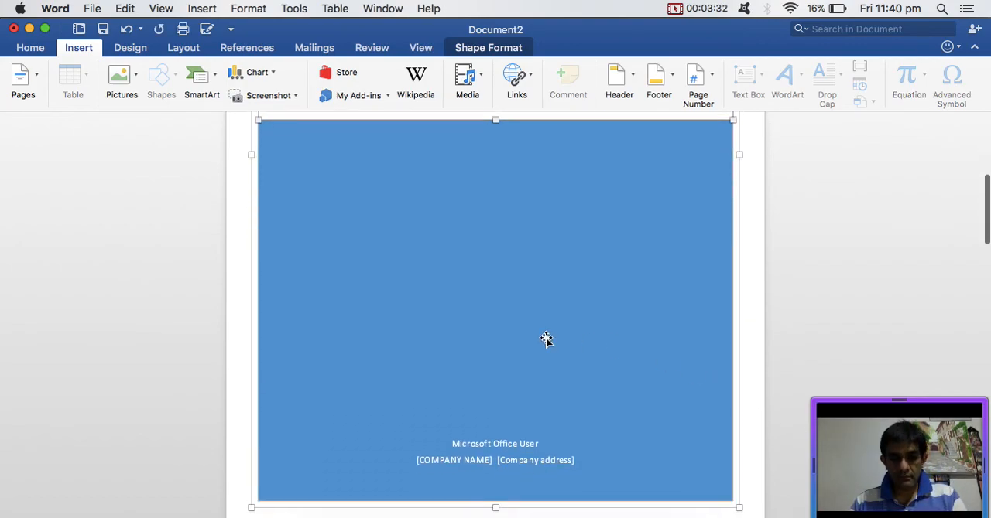
{"action": "left_click", "coordinate": [501, 437]}
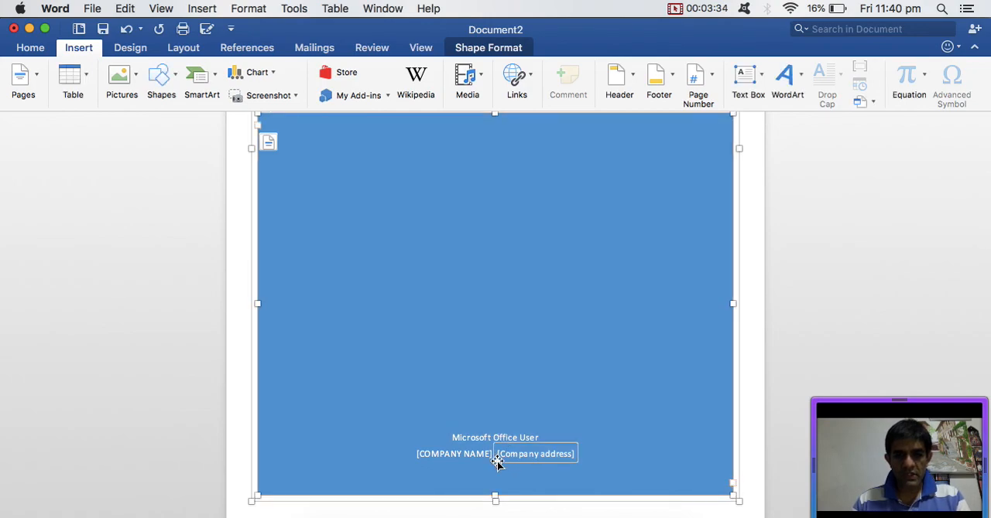
{"action": "key", "text": "Delete"}
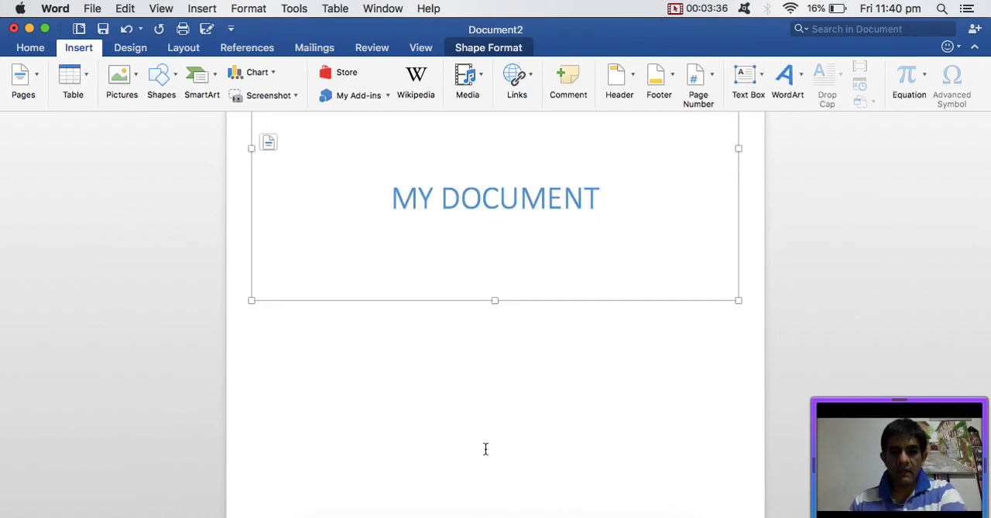
{"action": "key", "text": "super+z"}
{"action": "scroll", "coordinate": [526, 440], "scroll_direction": "down", "scroll_amount": 2}
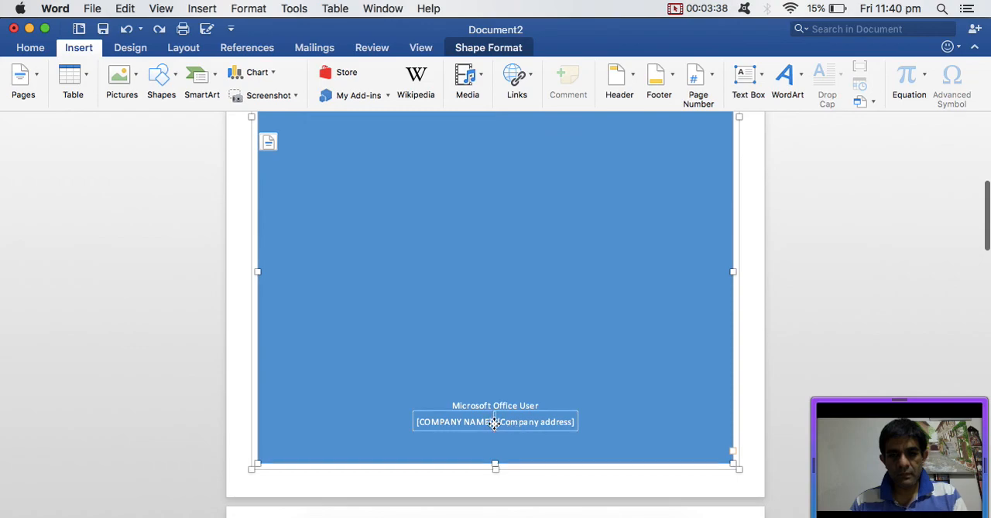
{"action": "key", "text": "Delete"}
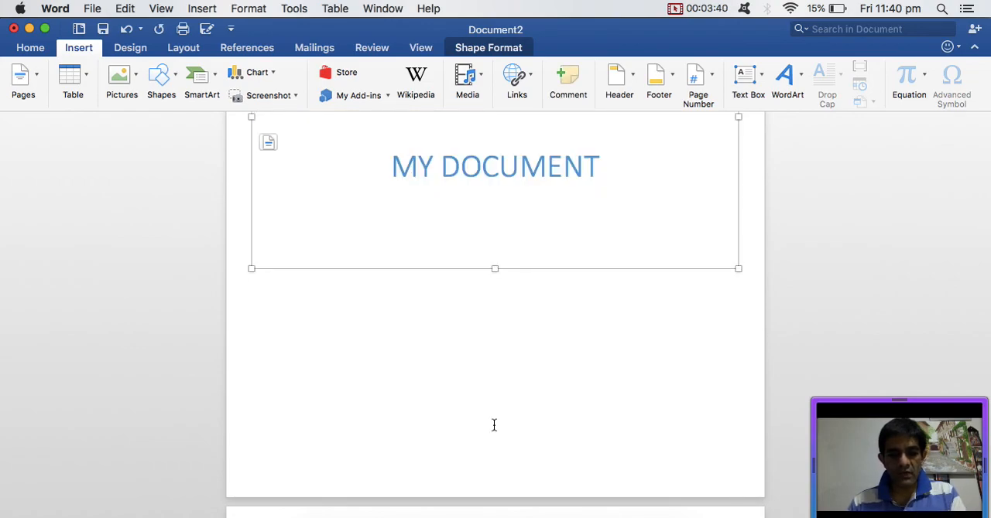
{"action": "key", "text": "super+z"}
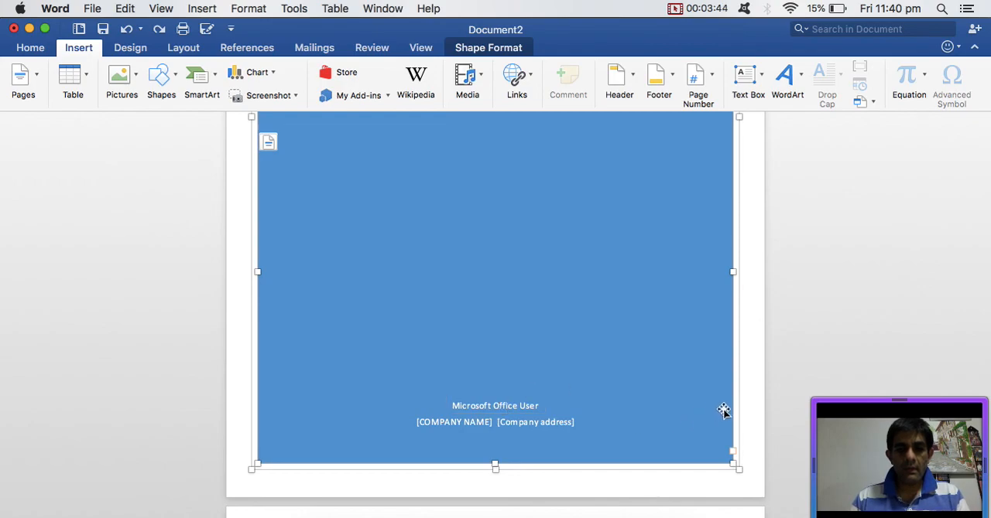
{"action": "left_click", "coordinate": [761, 402]}
- Replace the author text on the cover page with the author's name and JULY 2018, set off by double colons
{"action": "scroll", "coordinate": [490, 396], "scroll_direction": "down", "scroll_amount": 5}
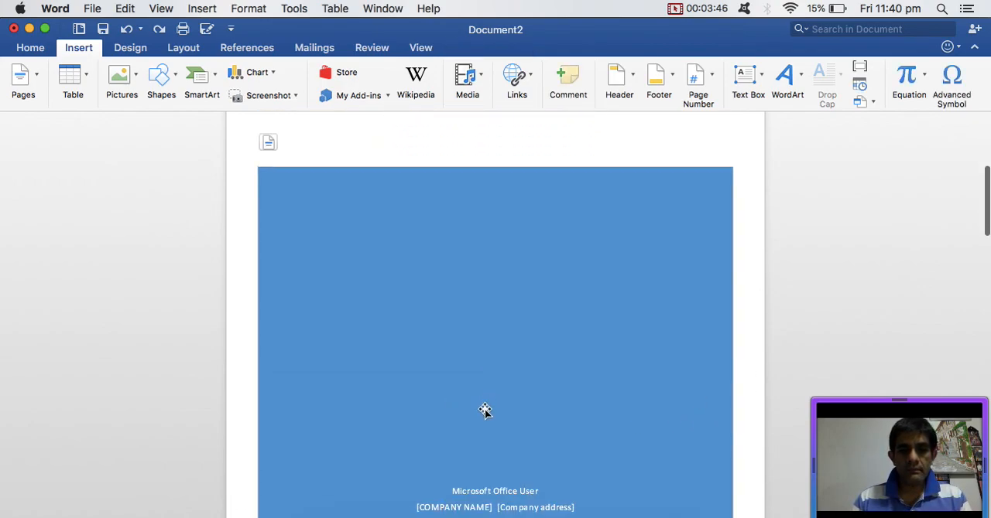
{"action": "scroll", "coordinate": [486, 404], "scroll_direction": "down", "scroll_amount": 2}
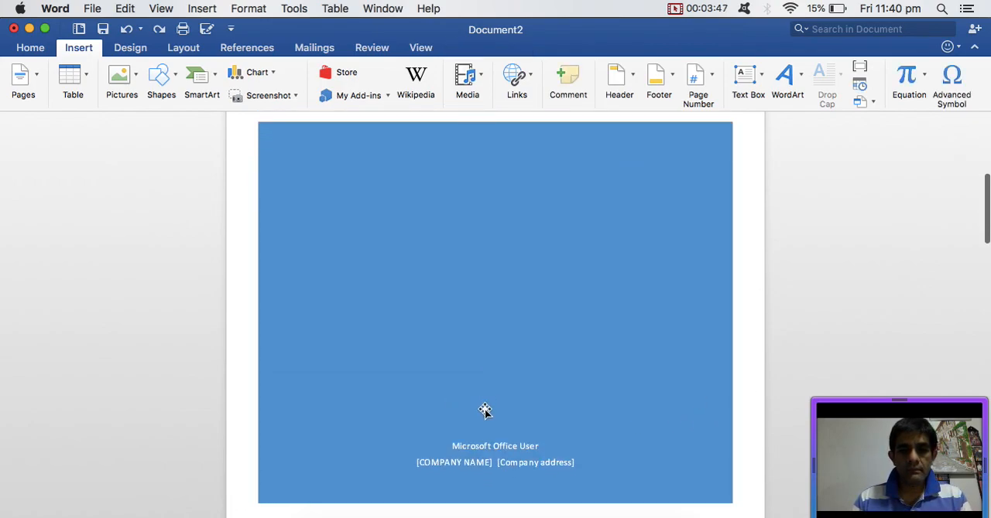
{"action": "left_click", "coordinate": [31, 48]}
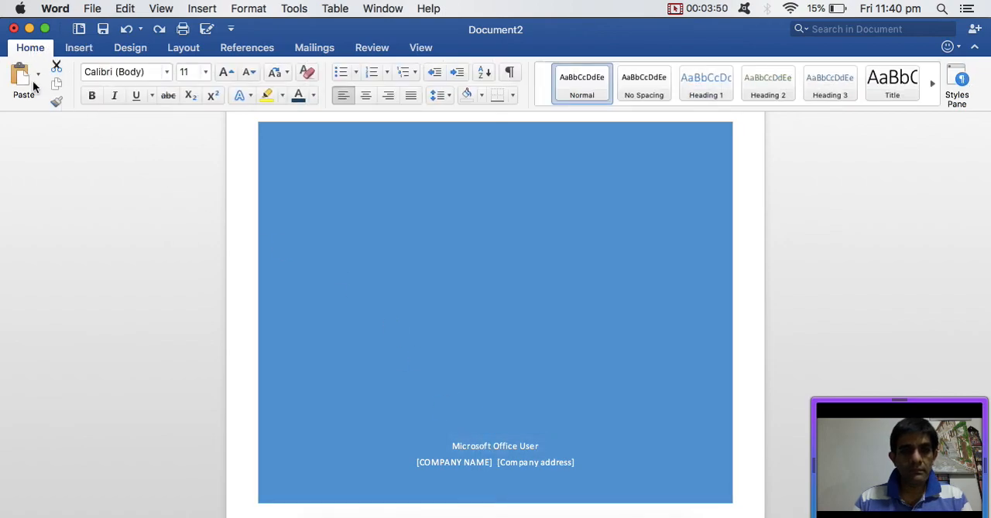
{"action": "left_click", "coordinate": [504, 452]}
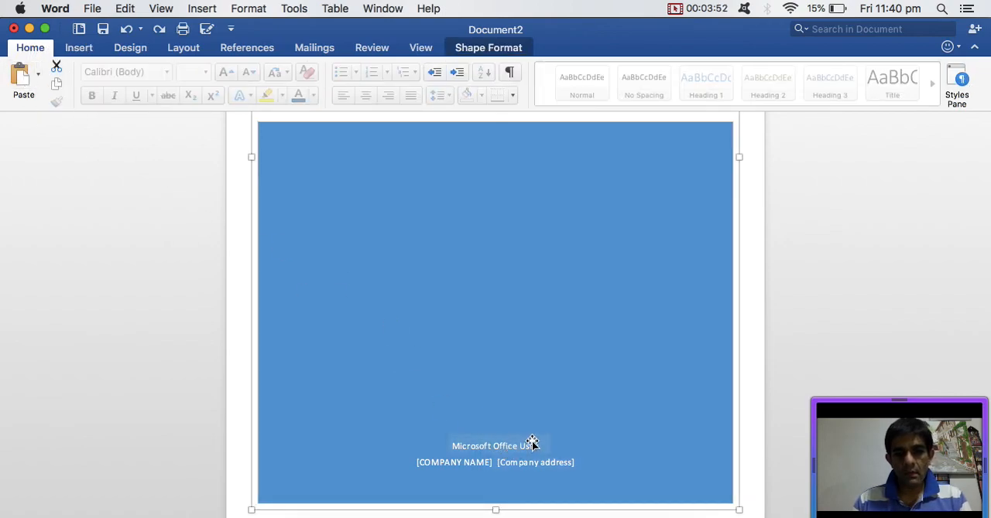
{"action": "left_click", "coordinate": [505, 446]}
{"action": "triple_click", "coordinate": [504, 446]}
{"action": "key", "text": "BackSpace"}
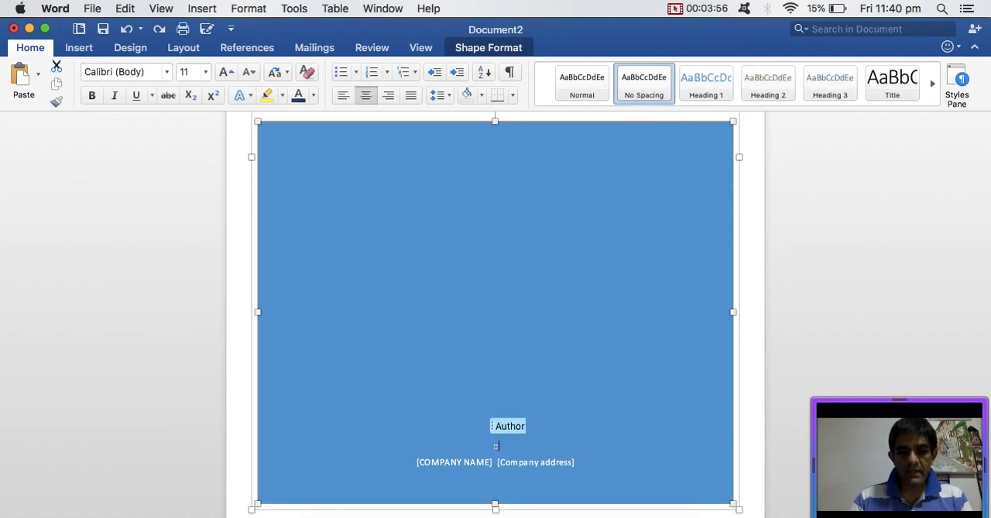
{"action": "type", "text": ":: DILEEP "}
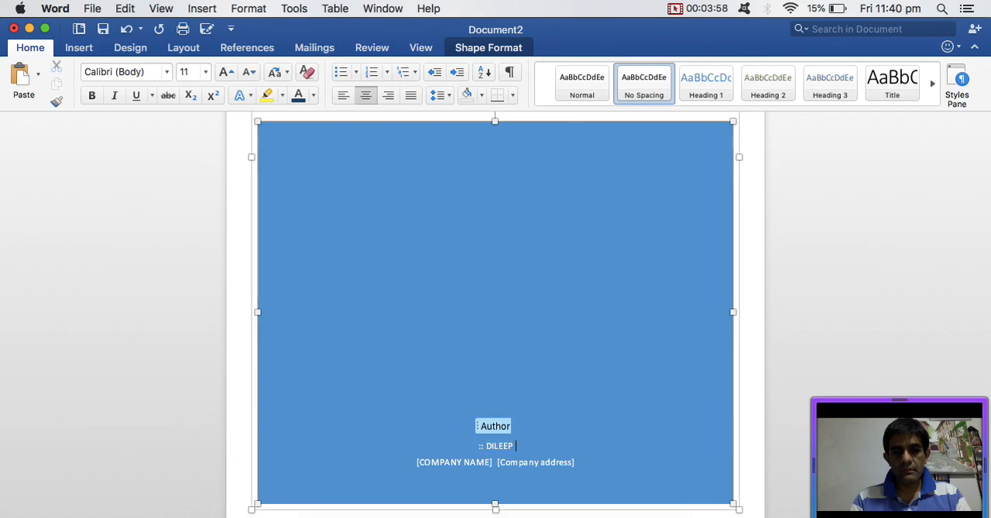
{"action": "type", "text": ":: JULY 2018"}
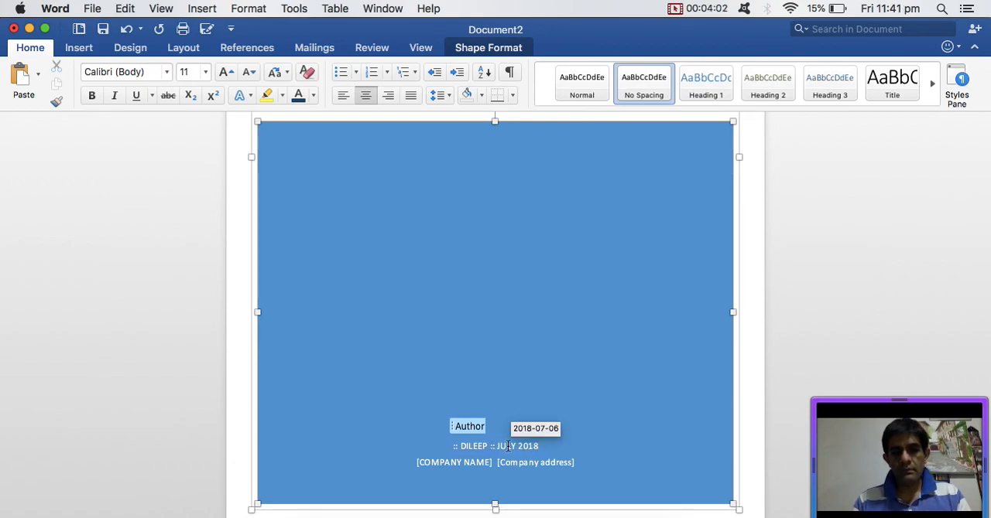
{"action": "type", "text": " ::"}
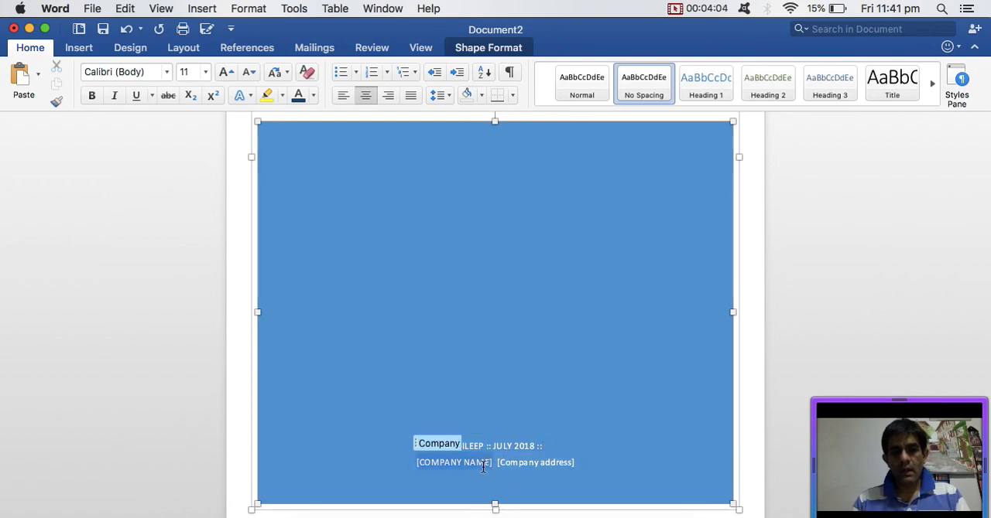
- Delete the company name and company address placeholders from the cover page
{"action": "key", "text": "BackSpace"}
{"action": "left_click", "coordinate": [504, 467]}
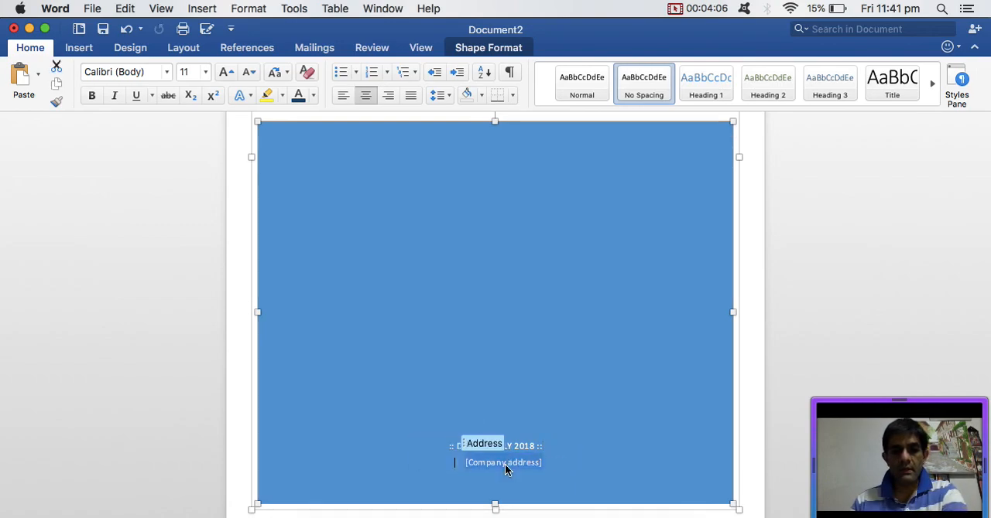
{"action": "key", "text": "BackSpace"}
{"action": "left_click", "coordinate": [574, 400]}
{"action": "scroll", "coordinate": [573, 400], "scroll_direction": "up", "scroll_amount": 9}
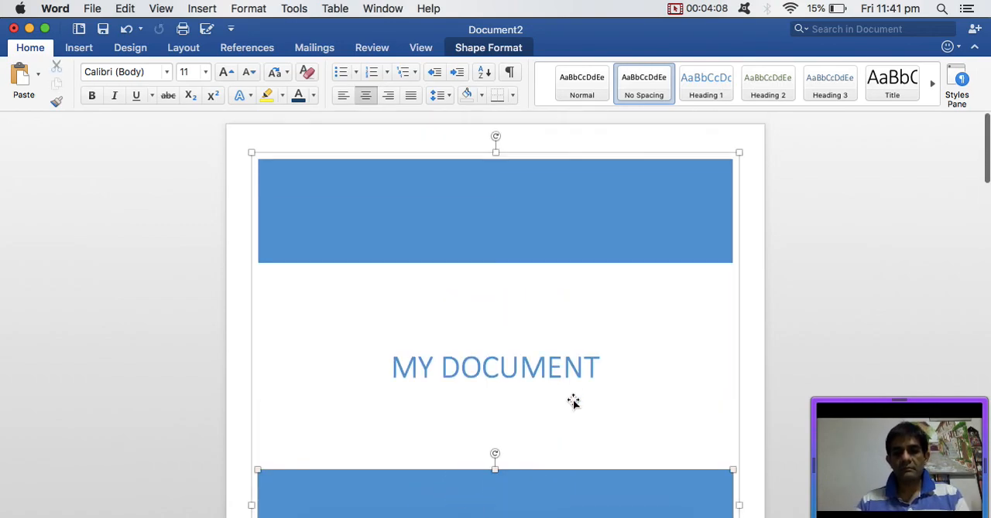
{"action": "scroll", "coordinate": [573, 400], "scroll_direction": "down", "scroll_amount": 7}
{"action": "scroll", "coordinate": [573, 400], "scroll_direction": "down", "scroll_amount": 3}
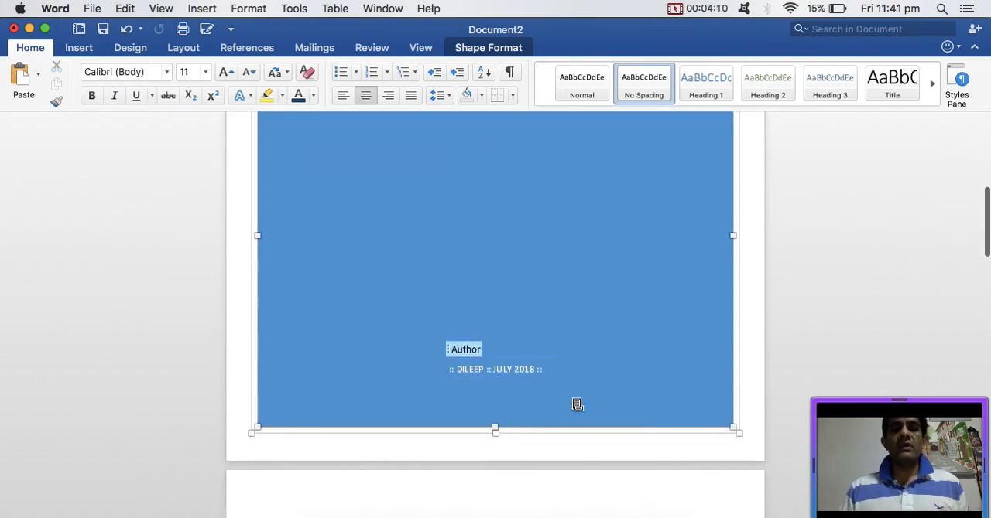
{"action": "scroll", "coordinate": [577, 405], "scroll_direction": "down", "scroll_amount": 10}
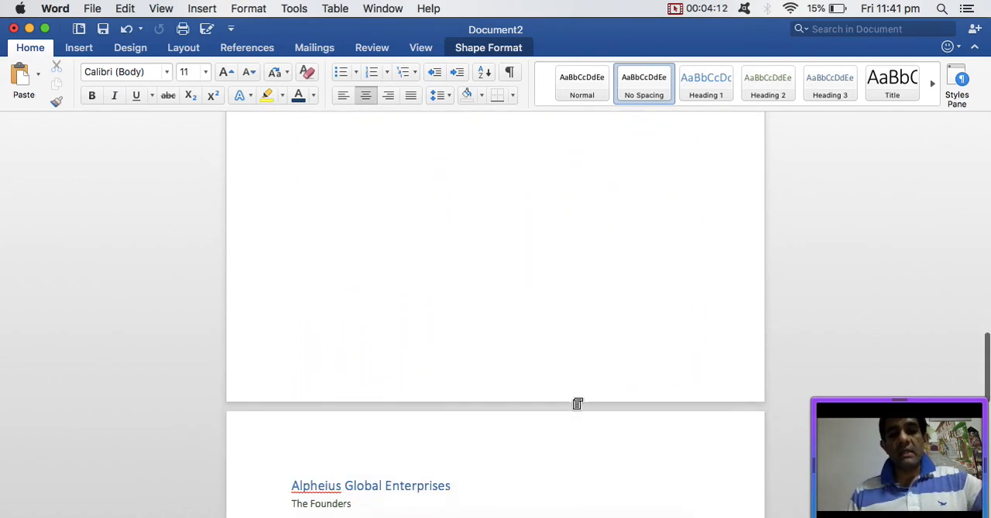
{"action": "scroll", "coordinate": [576, 404], "scroll_direction": "down", "scroll_amount": 4}
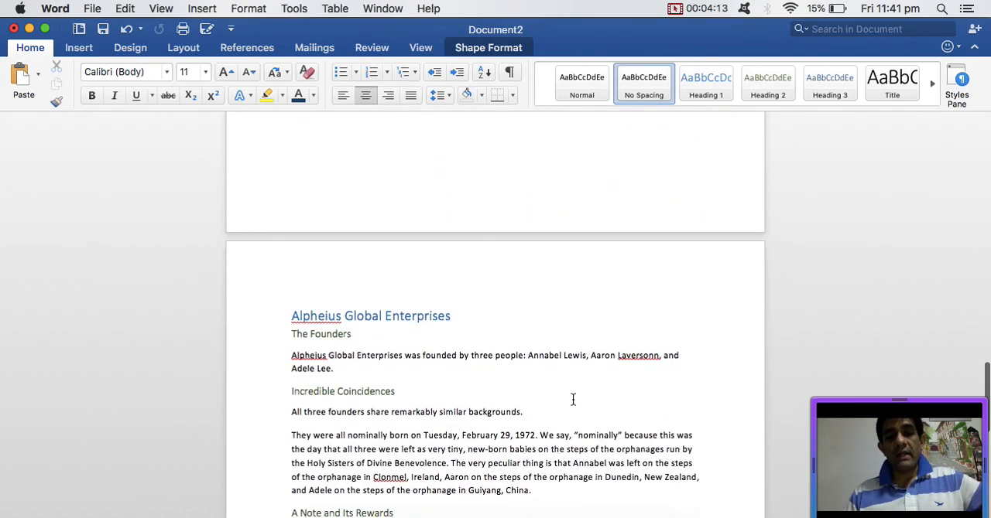
{"action": "left_click", "coordinate": [682, 11]}
{"action": "left_click", "coordinate": [687, 30]}
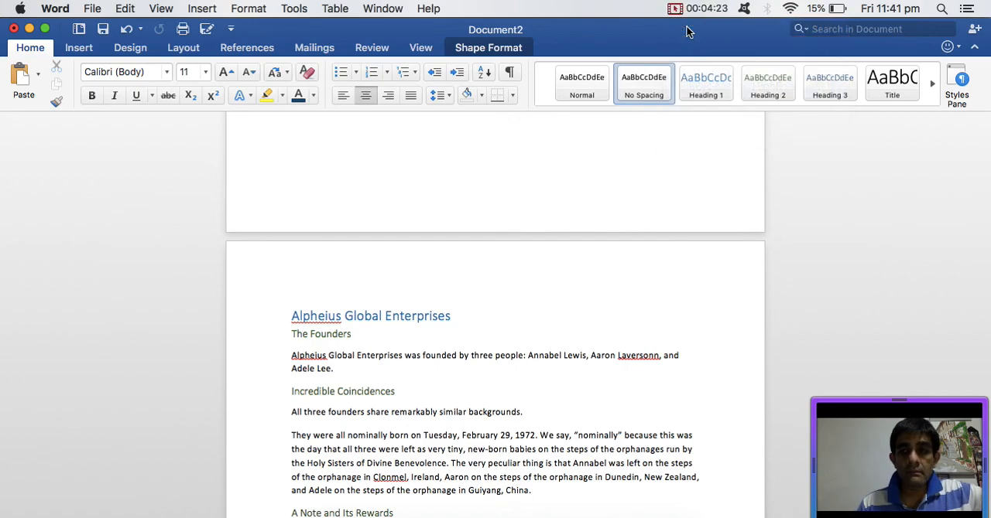